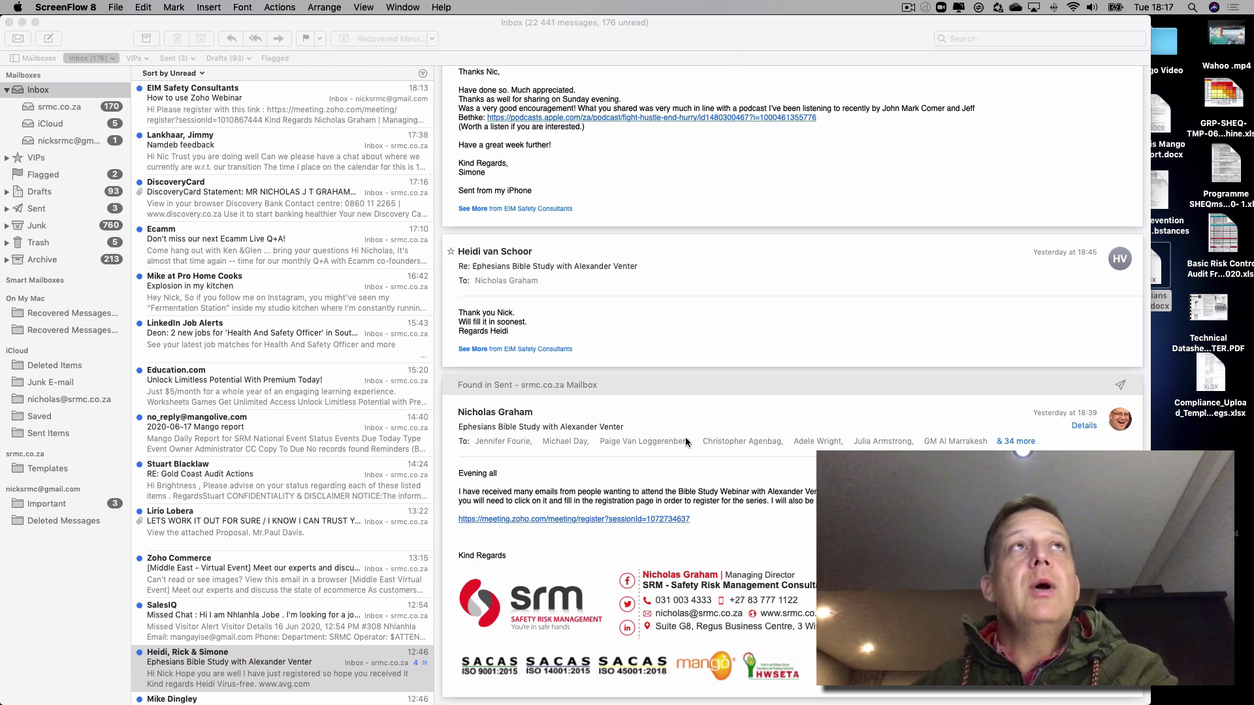
Step: Open the 'How to use Zoho Webinar' email in Apple Mail and follow its meeting.zoho.com registration link
left_click(219, 110)
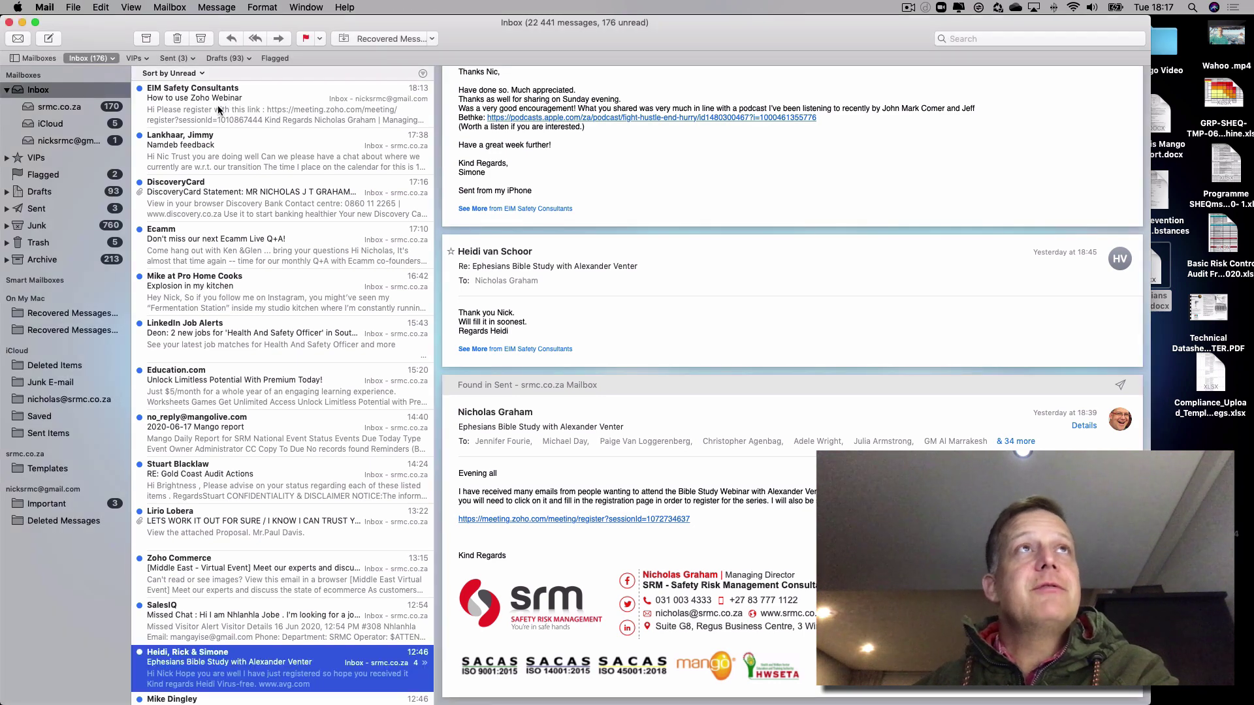
left_click(219, 109)
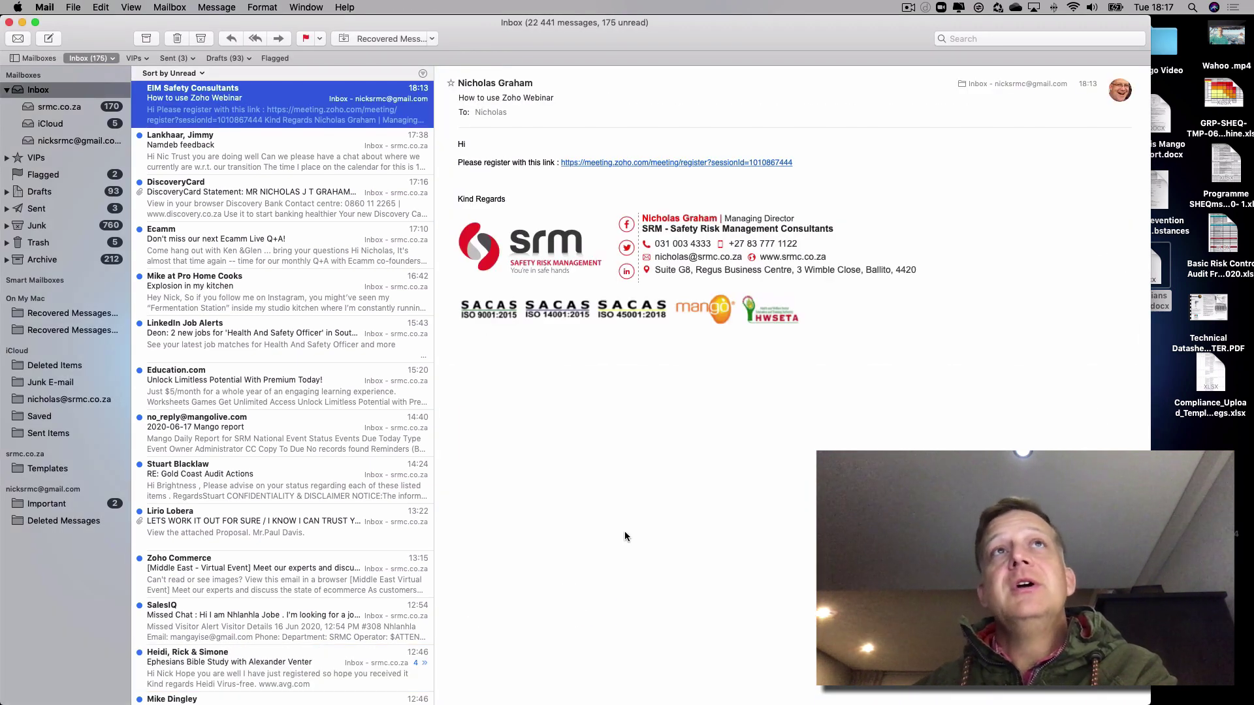
left_click(645, 163)
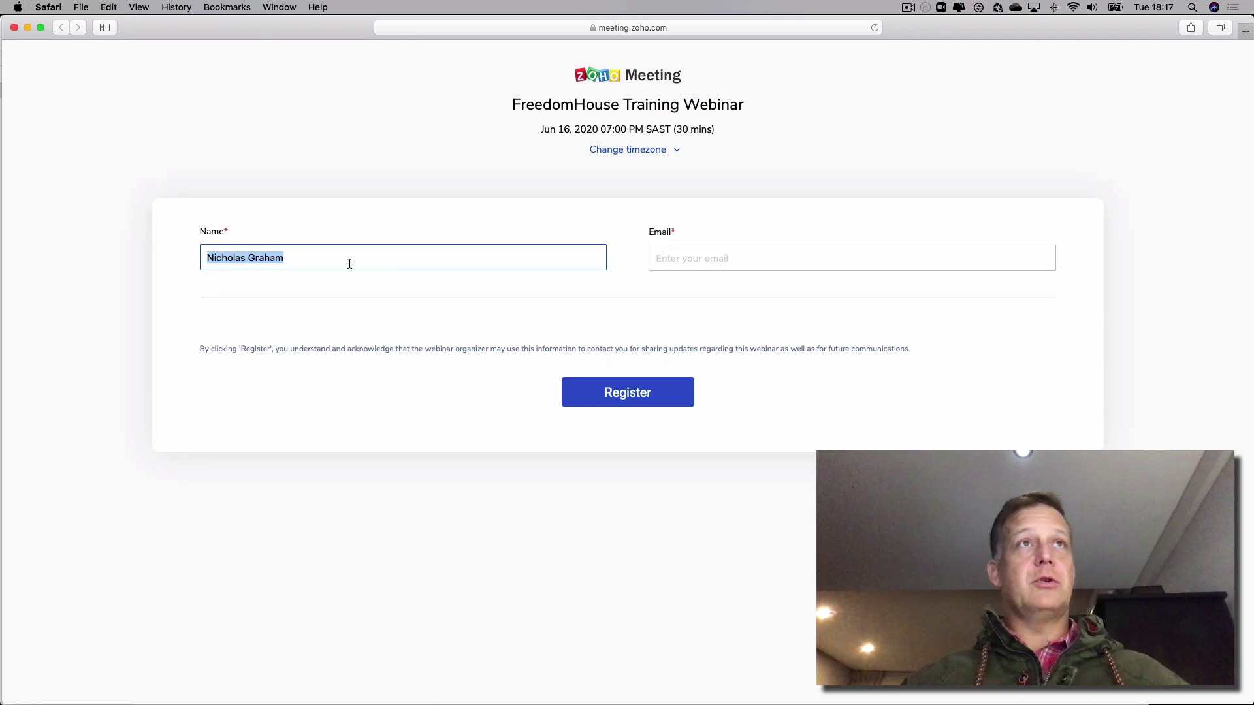
Step: Register for the FreedomHouse Training Webinar with the attendee's e-mail address, then close the follow-up page
left_click(733, 261)
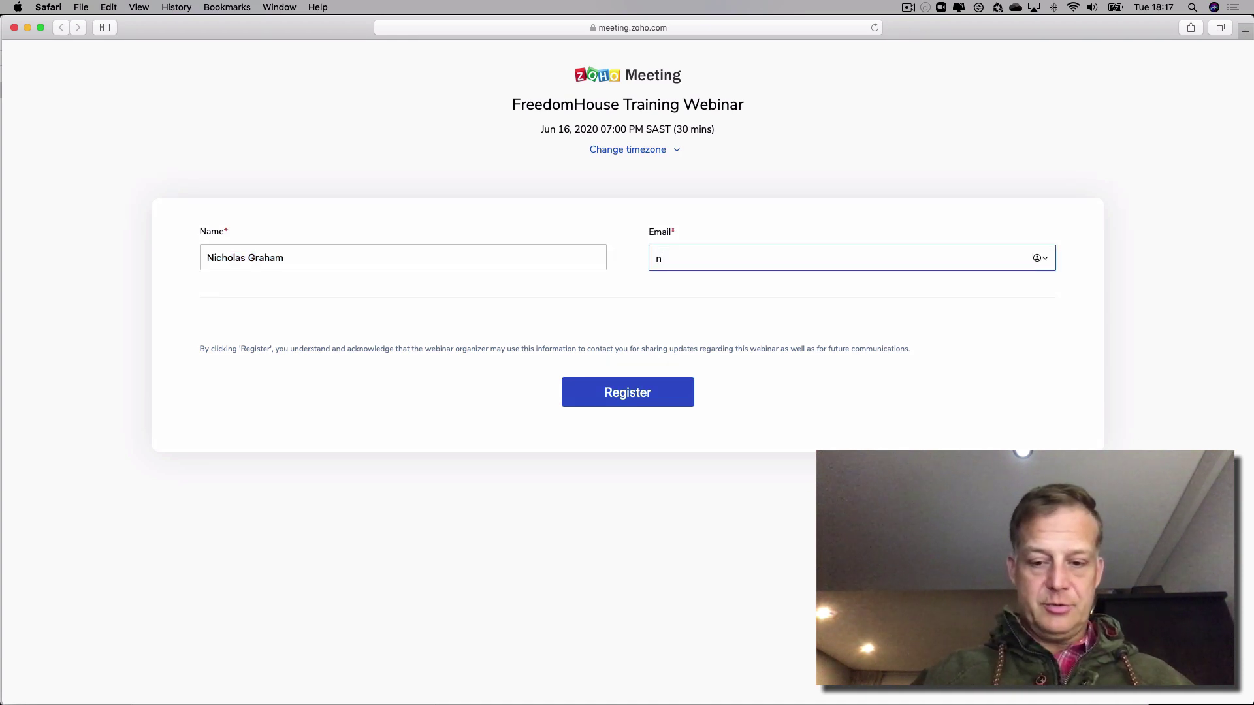
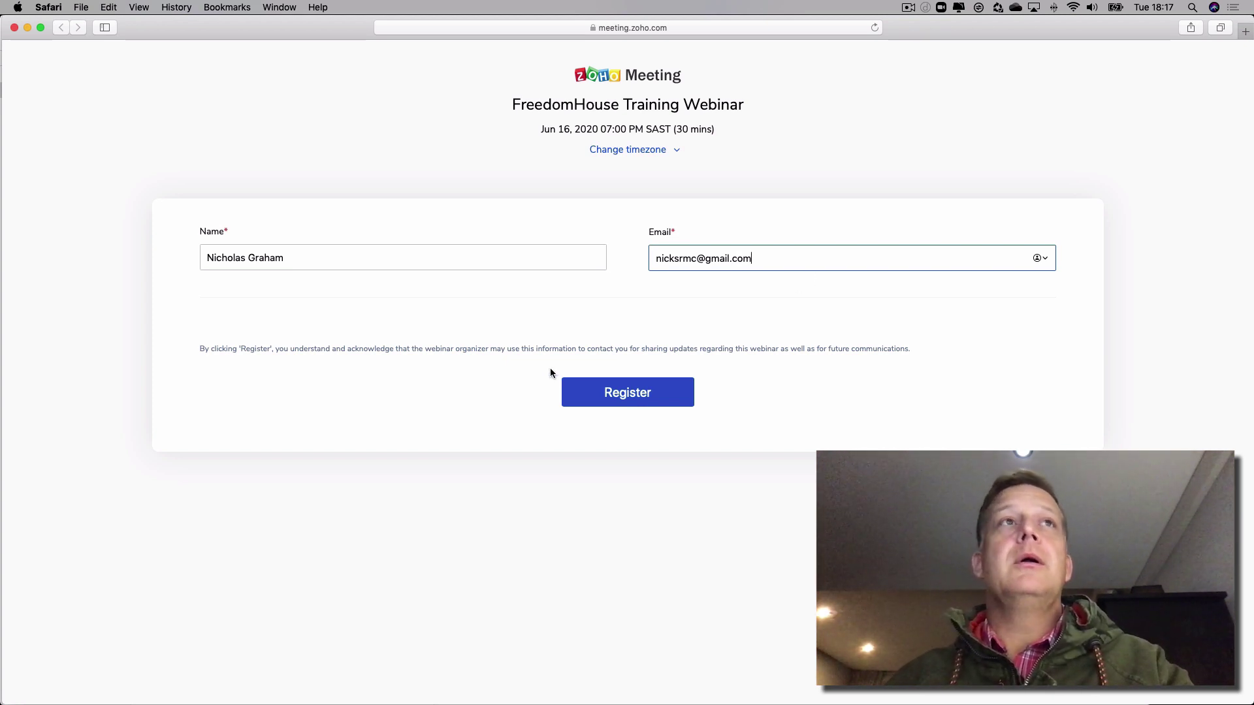
left_click(629, 395)
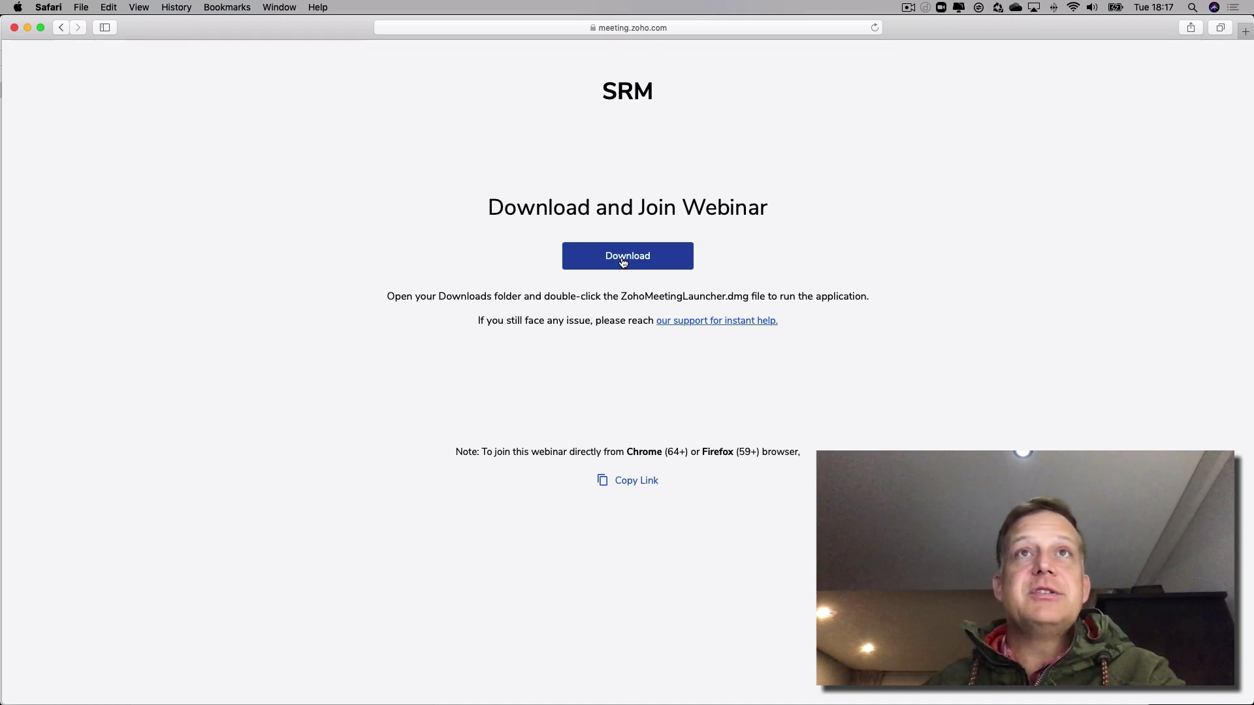
mouse_move(772, 702)
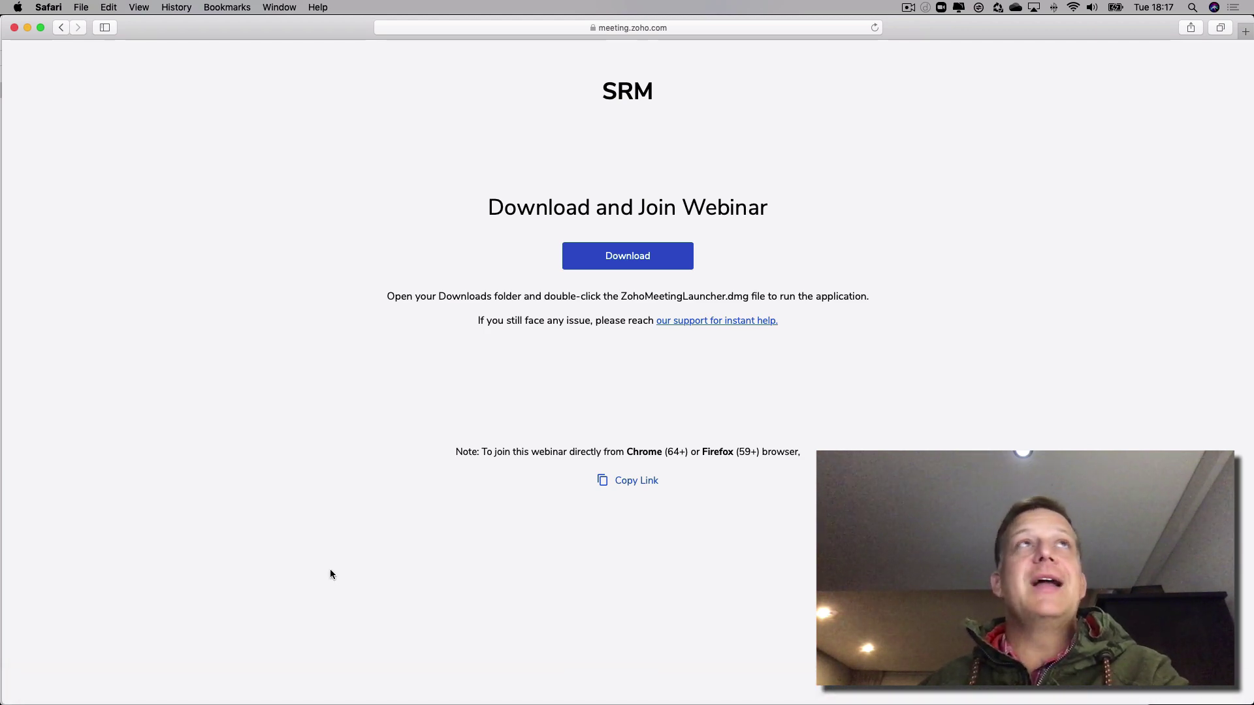
Step: Close Safari and open the SRM registration confirmation email in Apple Mail
left_click(15, 27)
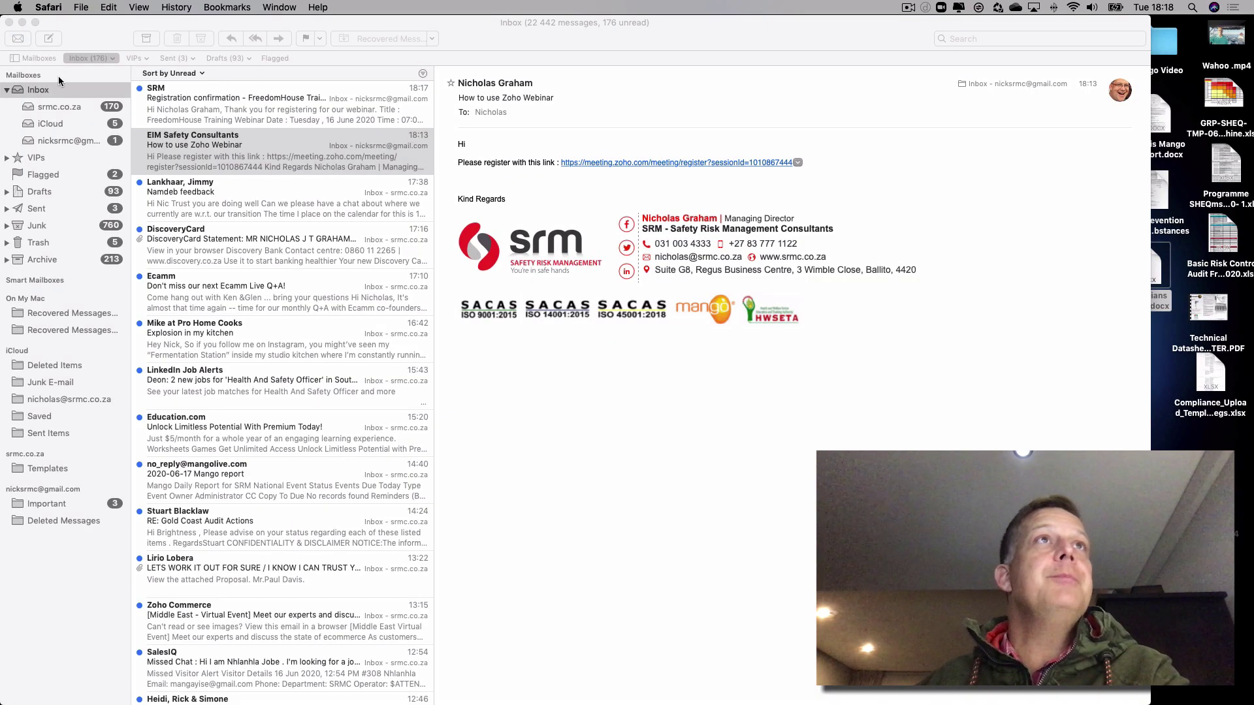
scroll(240, 91, "up", 3)
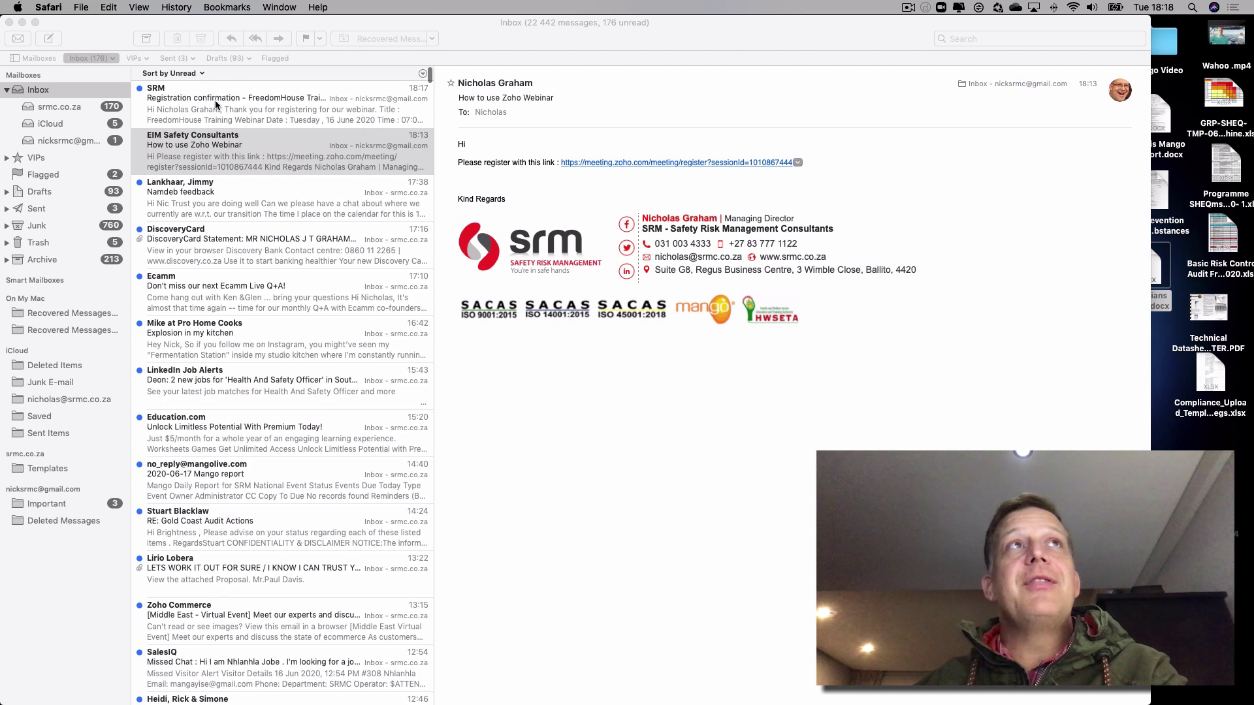
left_click(214, 100)
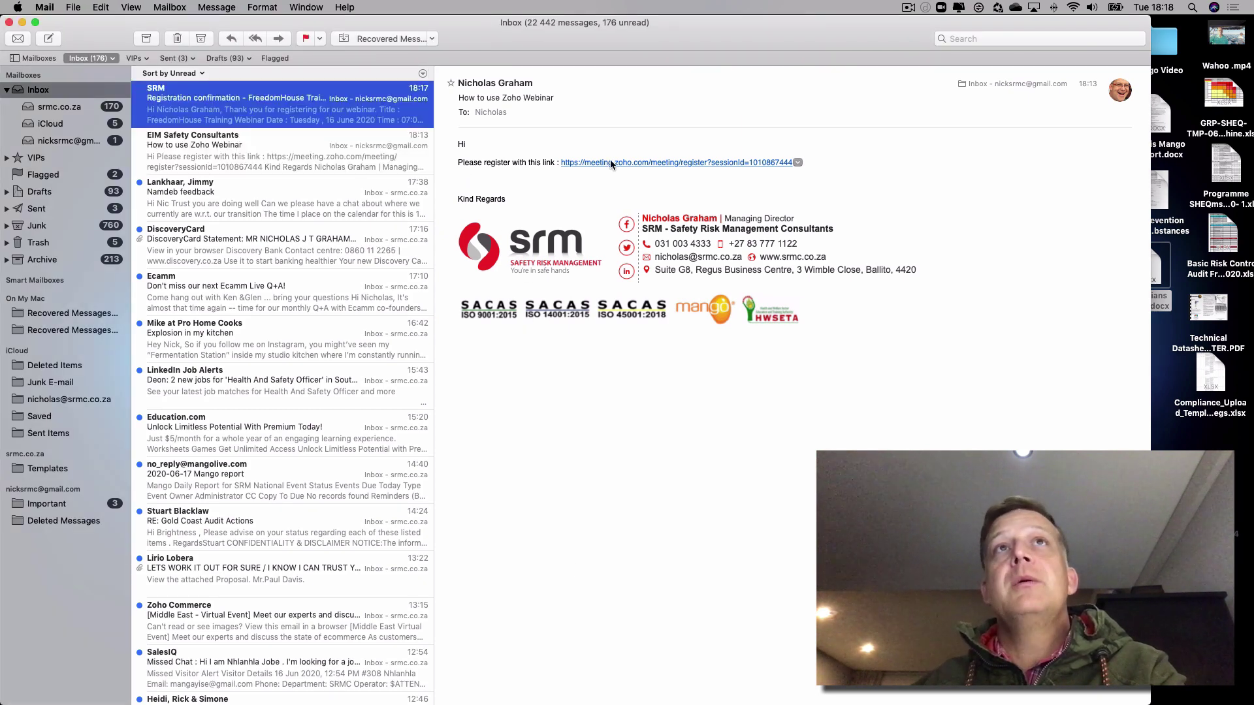
left_click(236, 138)
key("Up")
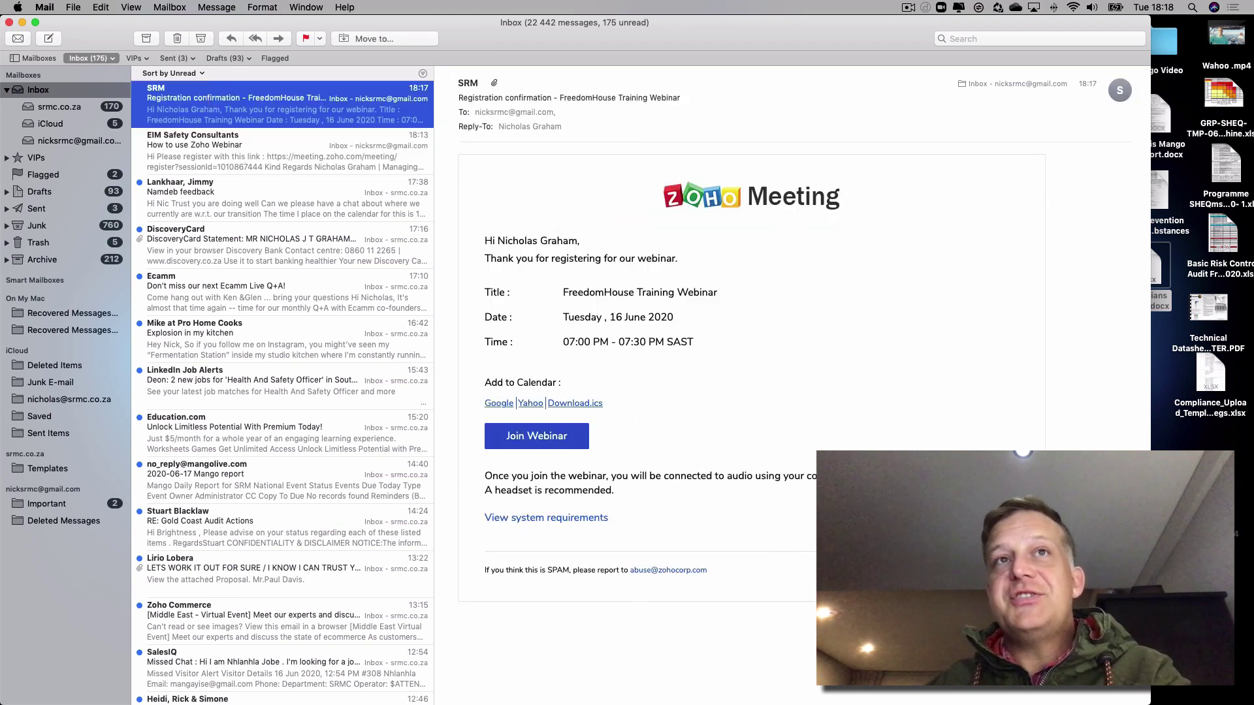
Step: Follow the Join Webinar link, download the Zoho Meeting launcher, and reopen the join link
left_click(537, 437)
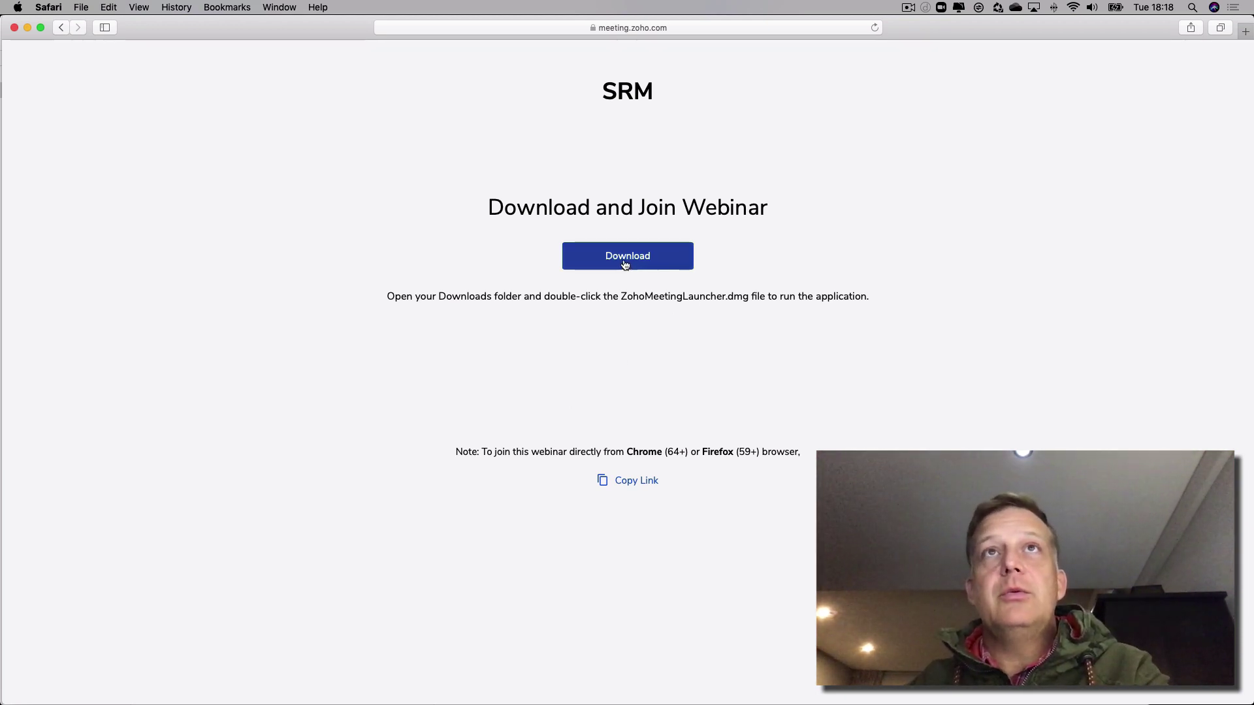
left_click(625, 265)
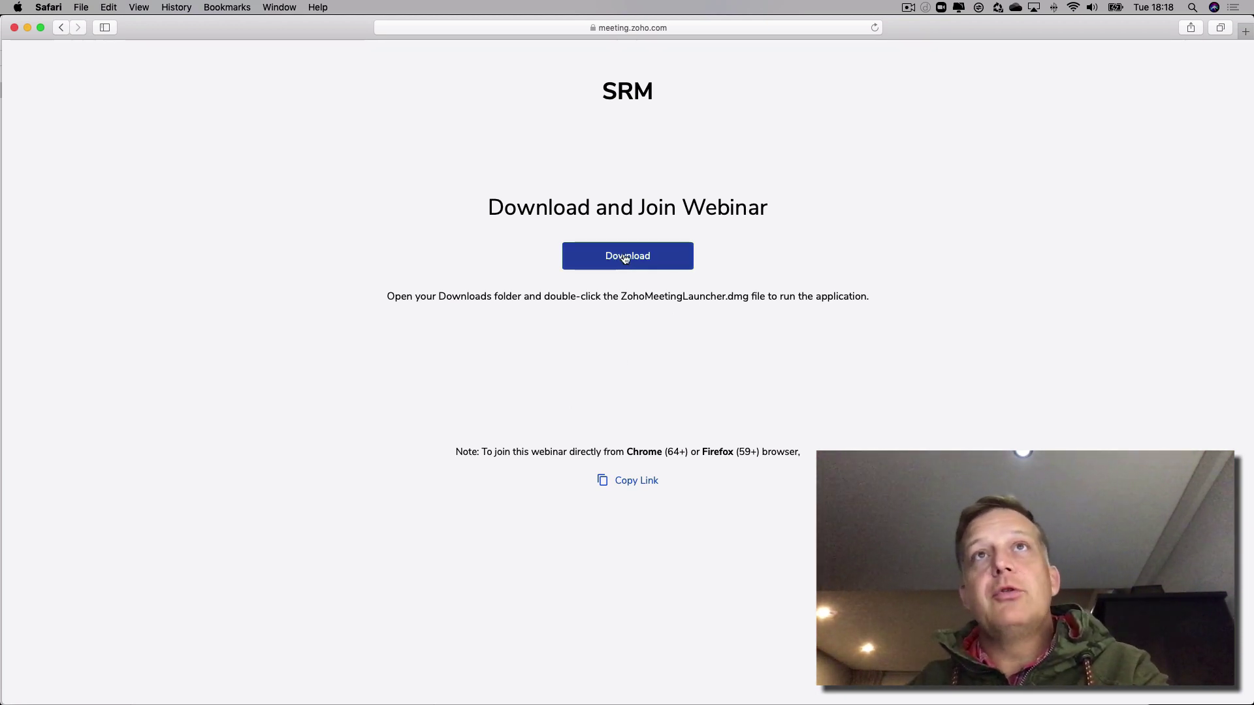
left_click(14, 27)
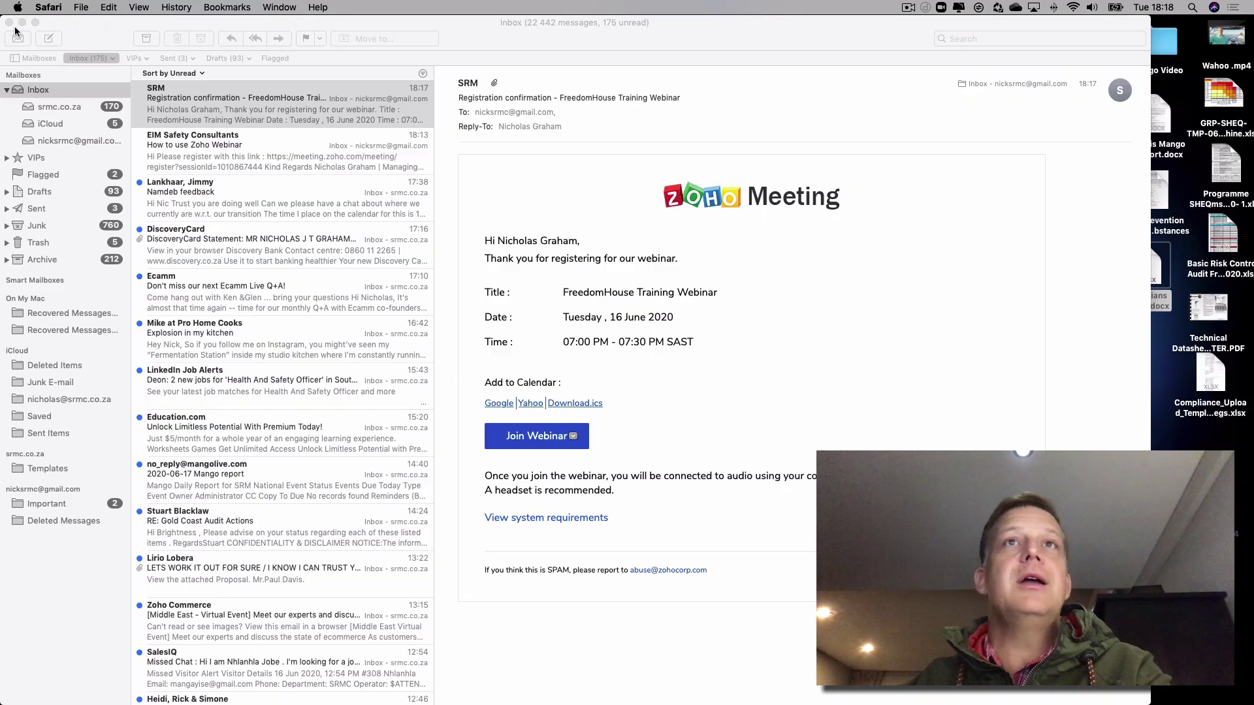
left_click(573, 439)
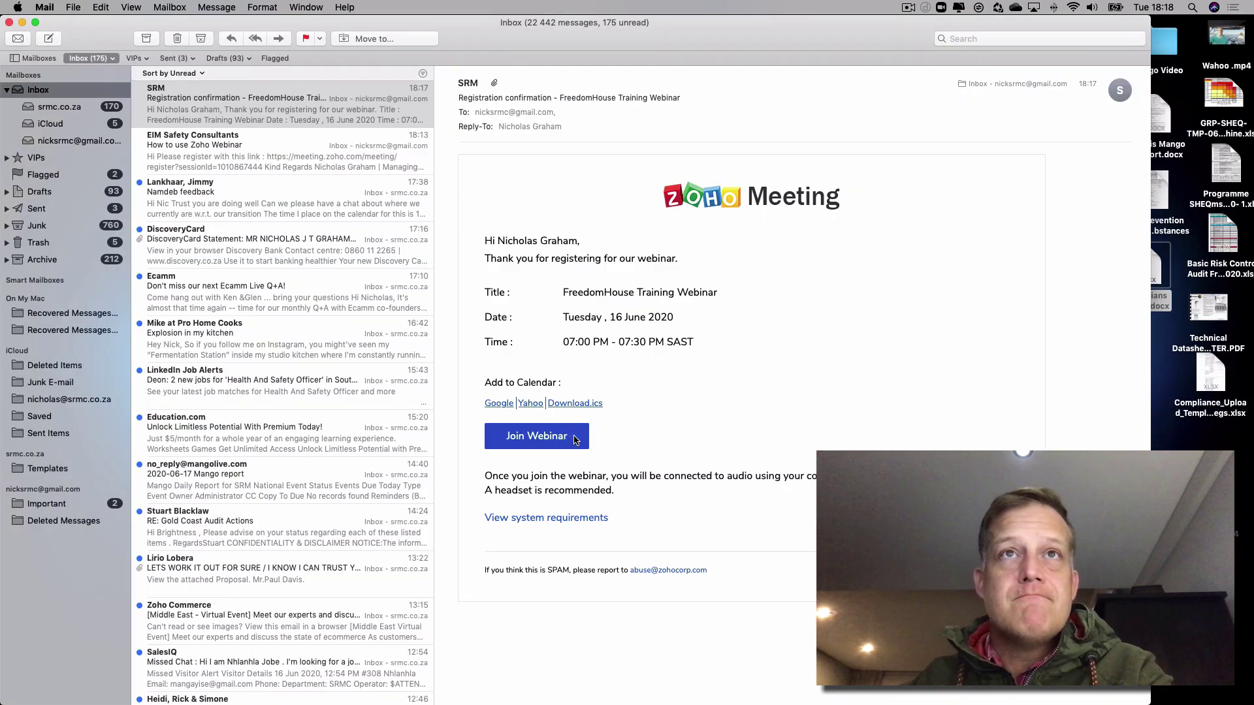
left_click(575, 439)
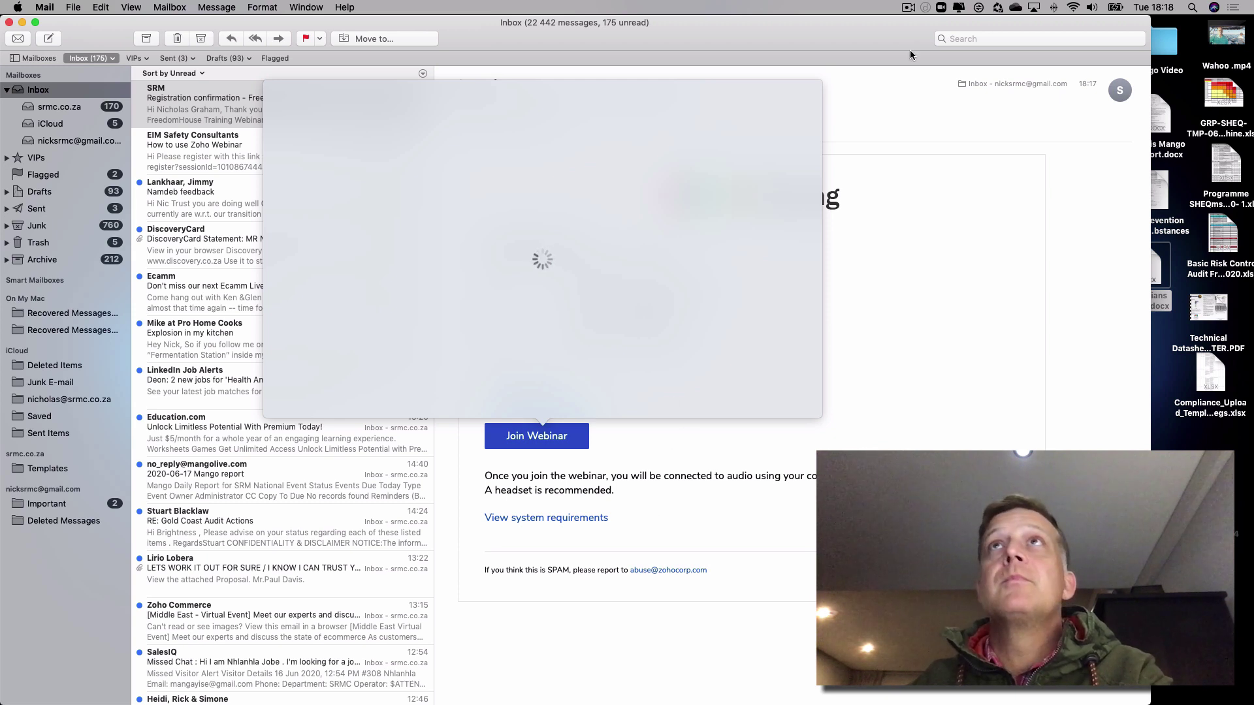
Step: Join the FreedomHouse Training Webinar as an attendee from Chrome's Join Webinar dialog
left_click(908, 7)
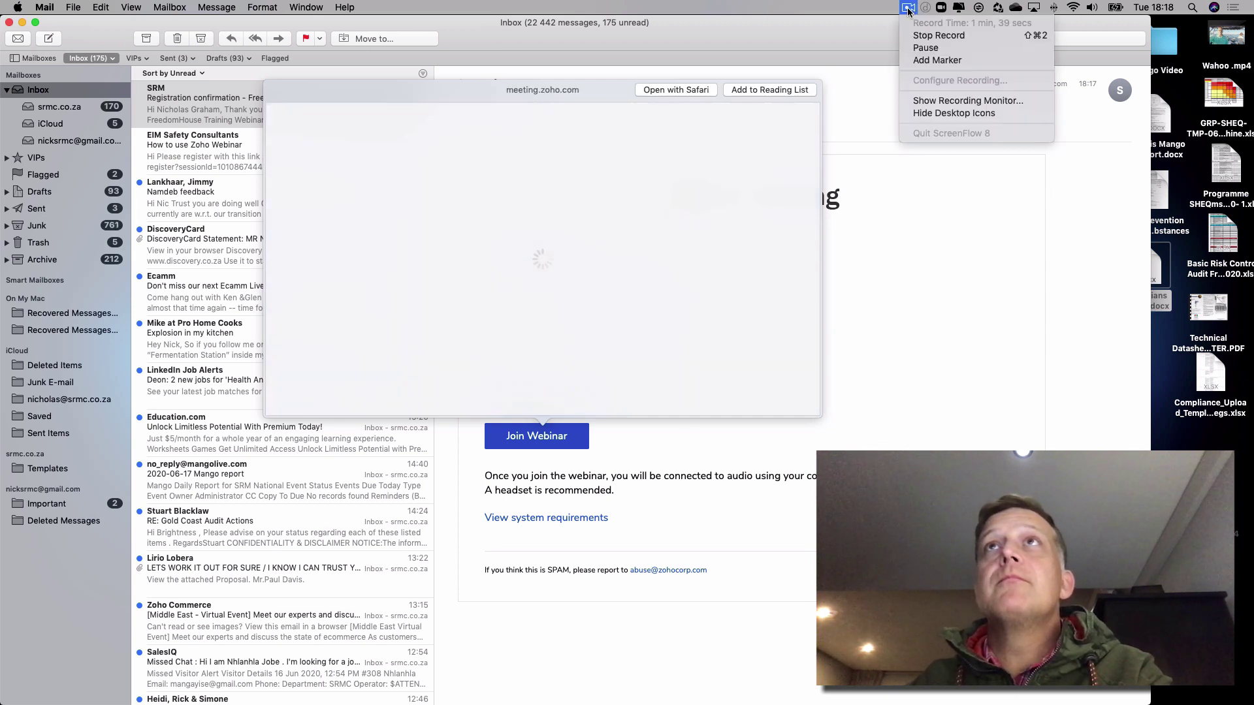
left_click(933, 47)
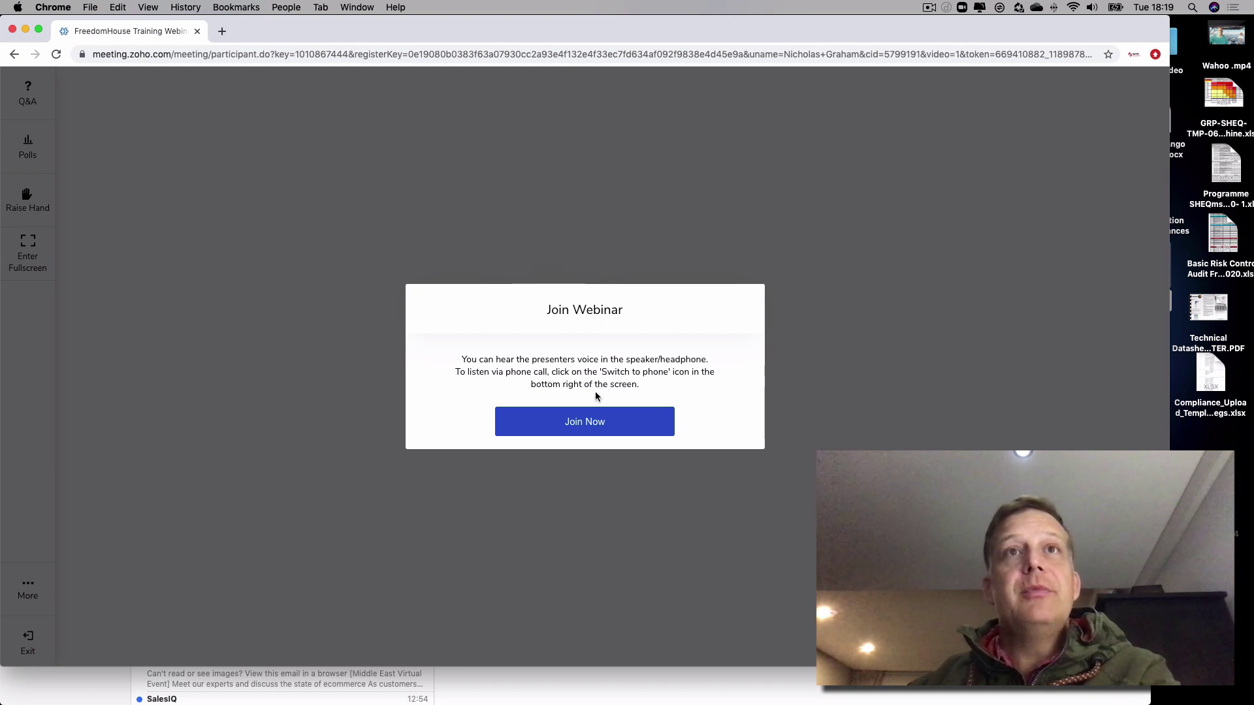
left_click(591, 425)
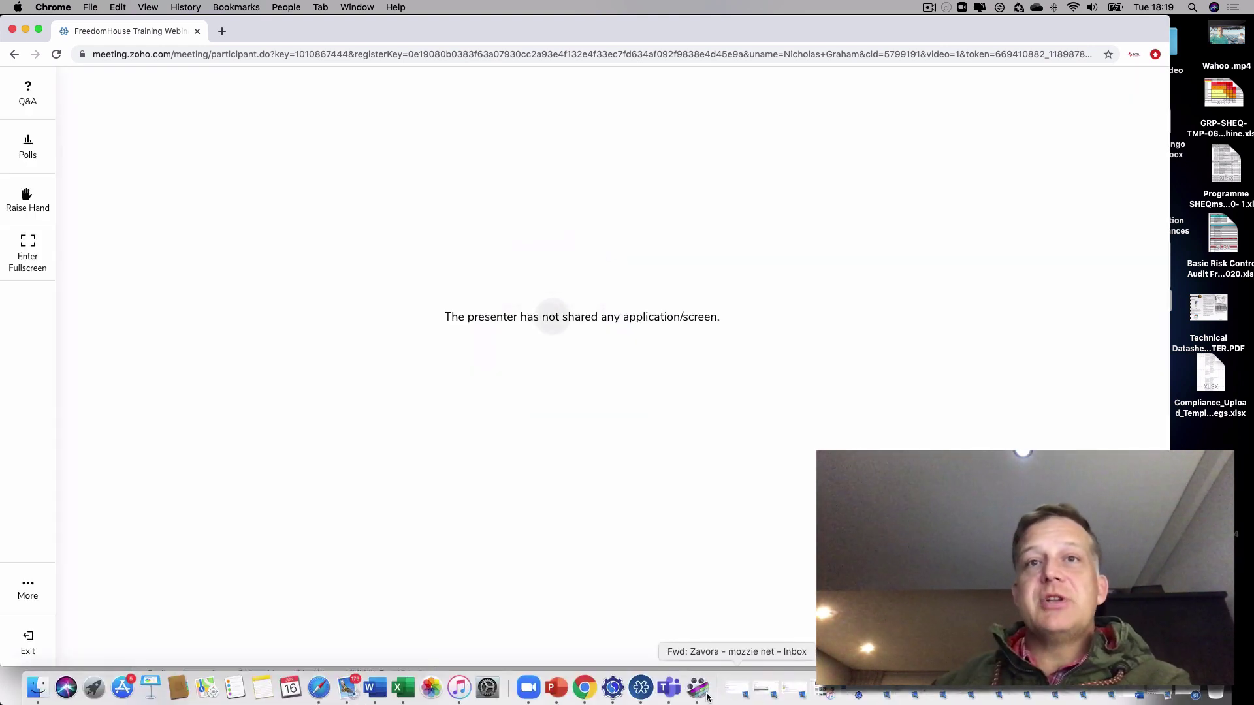
Step: Narrow and reposition the host's webinar window, then minimise it to bring Chrome's attendee view forward
left_click(638, 690)
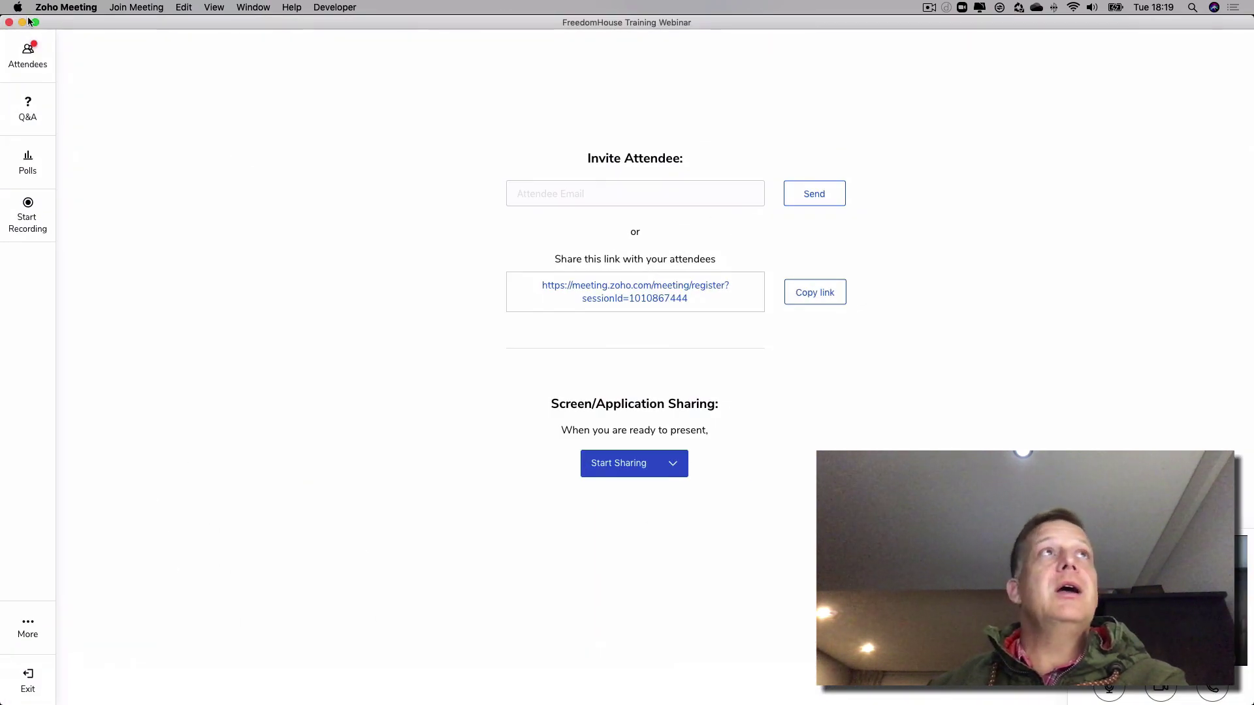
left_click_drag(29, 25, 292, 34)
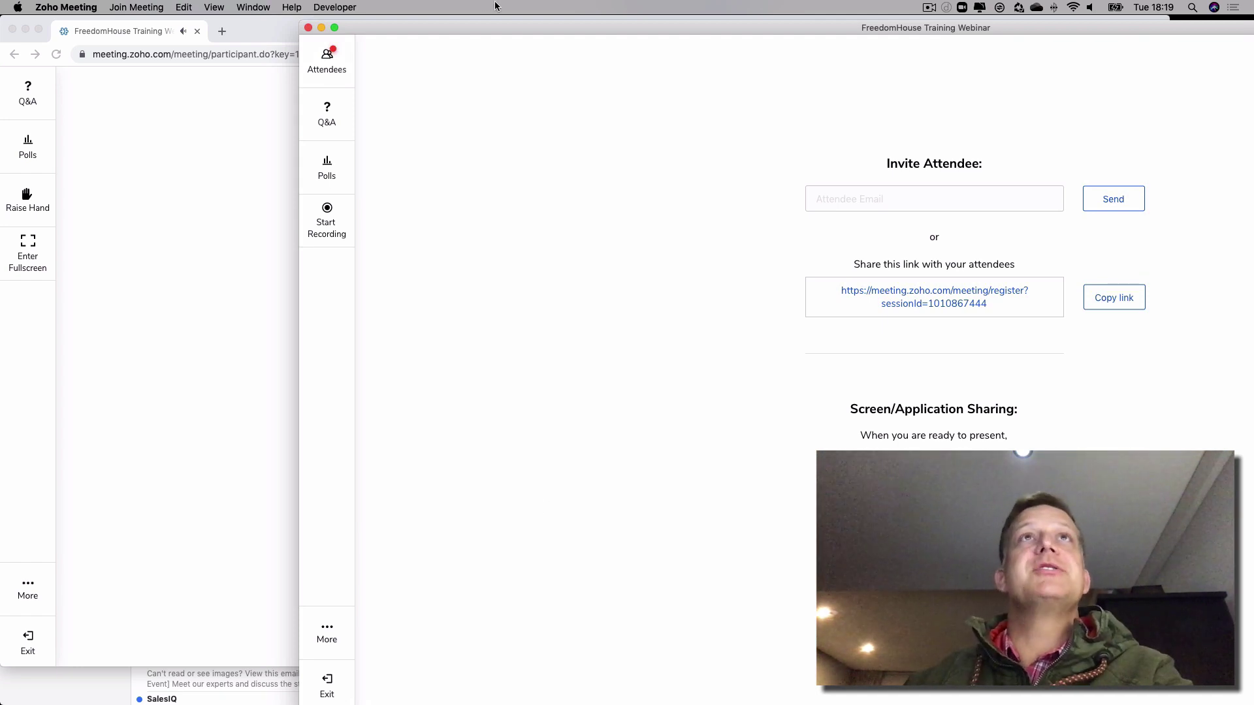
left_click_drag(717, 31, 560, 27)
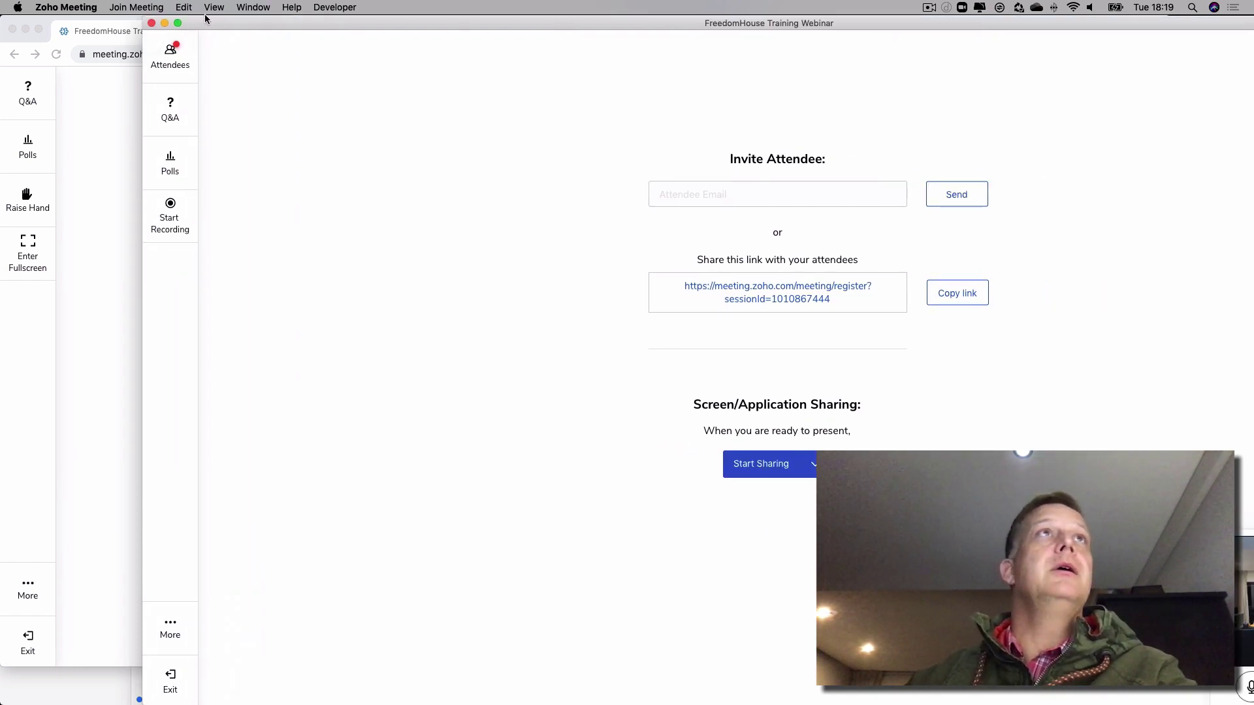
left_click_drag(144, 391, 649, 369)
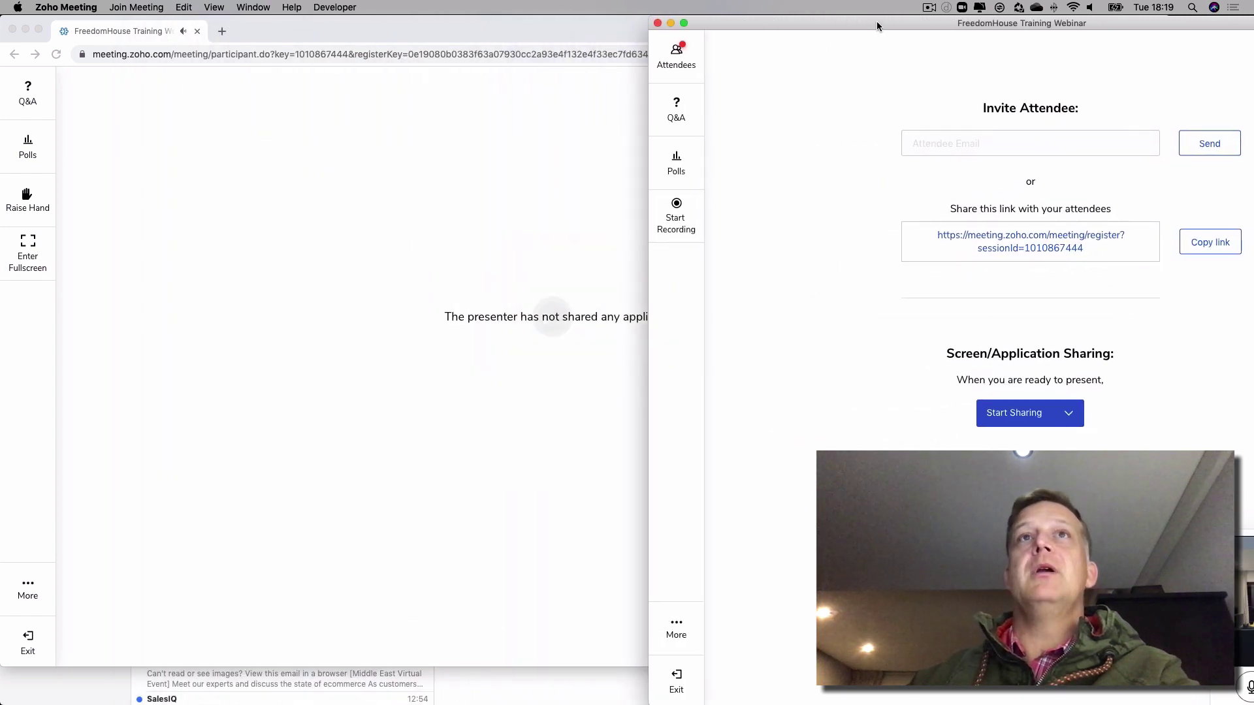
left_click_drag(876, 22, 1005, 29)
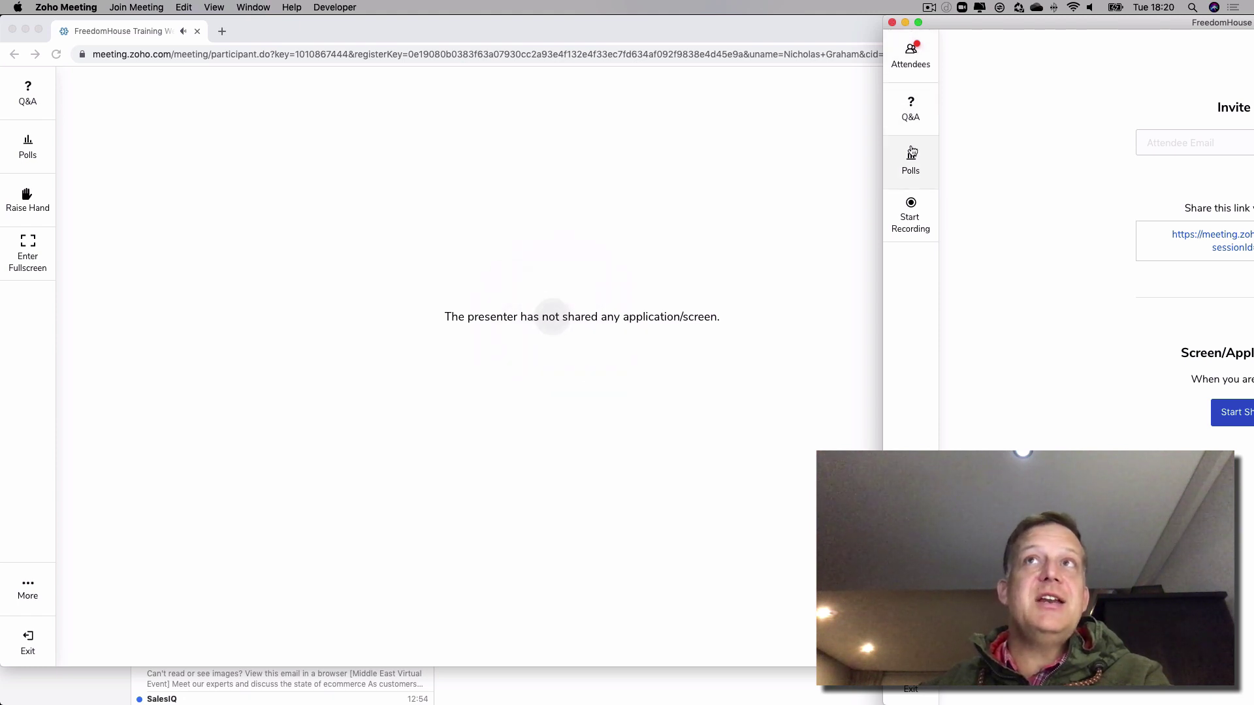
left_click(905, 23)
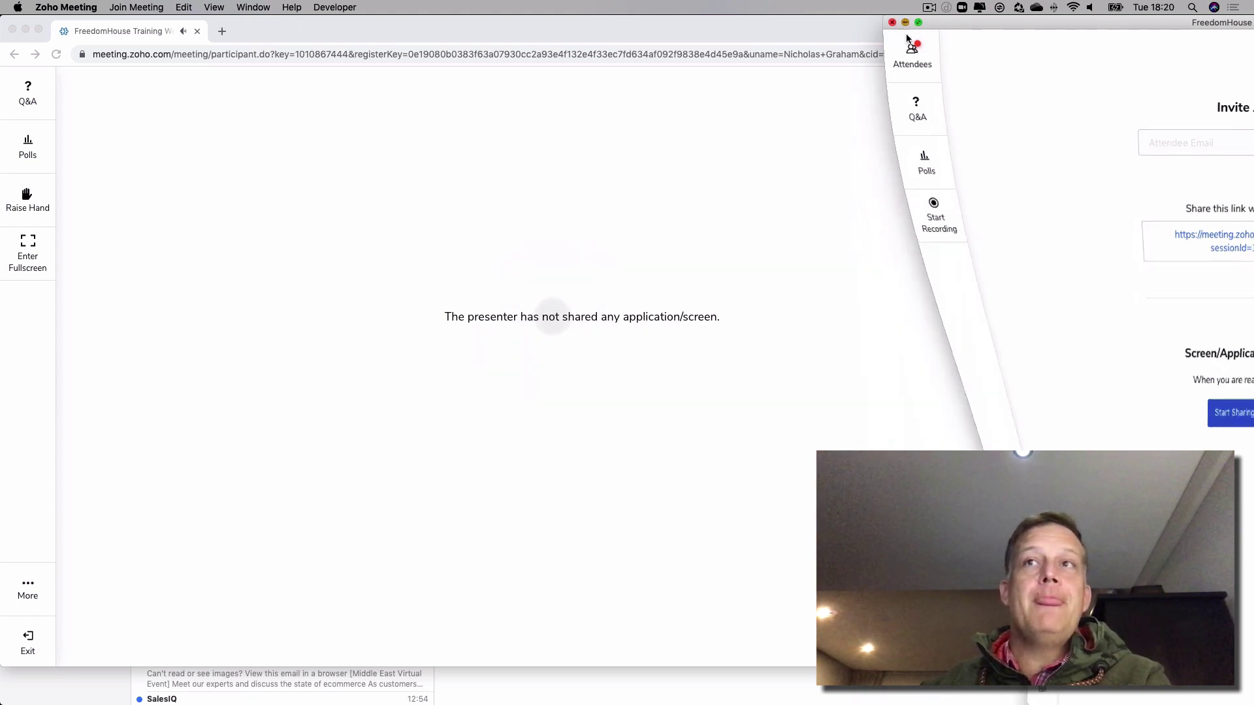
left_click(730, 453)
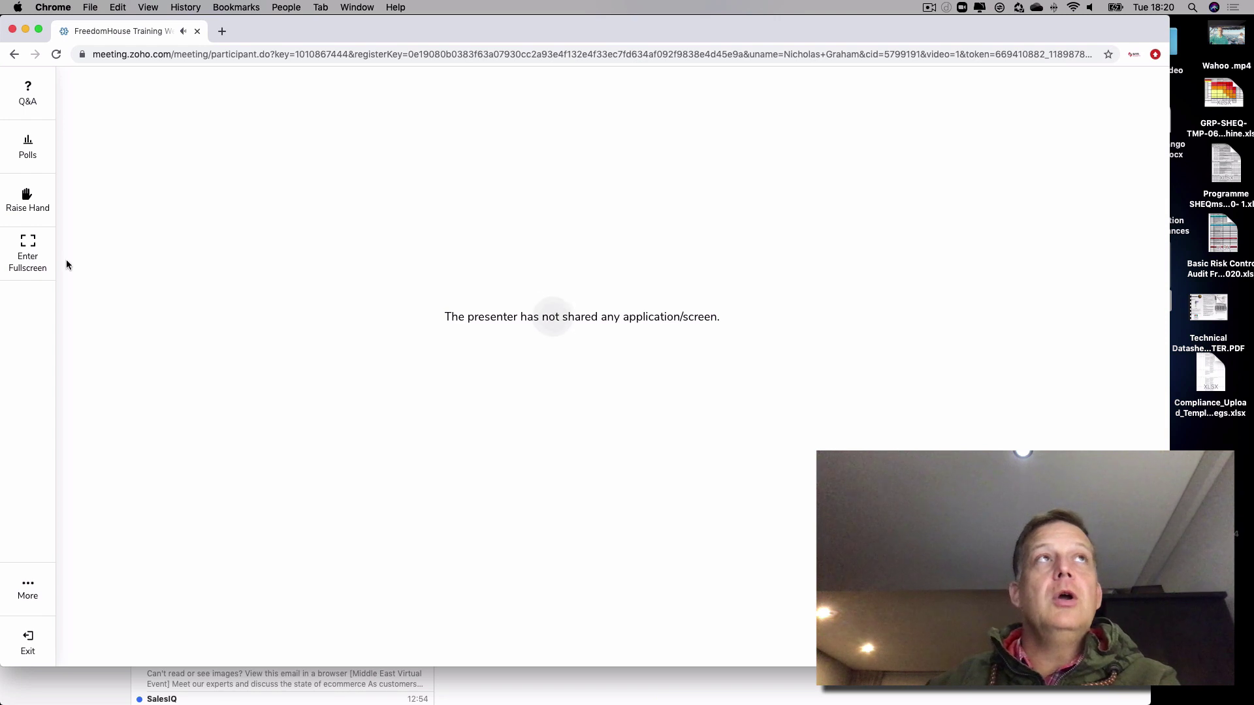
Step: Raise and lower the hand, then ask 'Hi whats the time' in the Q&A panel
left_click(27, 197)
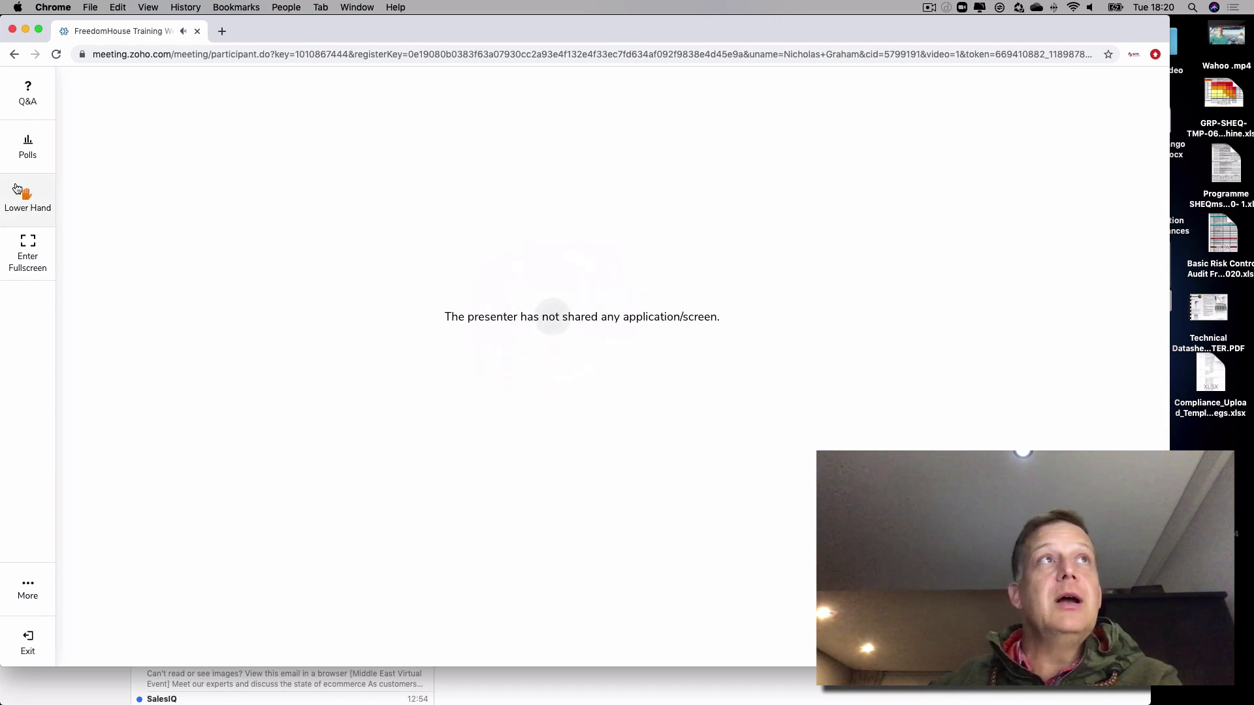
left_click(27, 197)
left_click(34, 97)
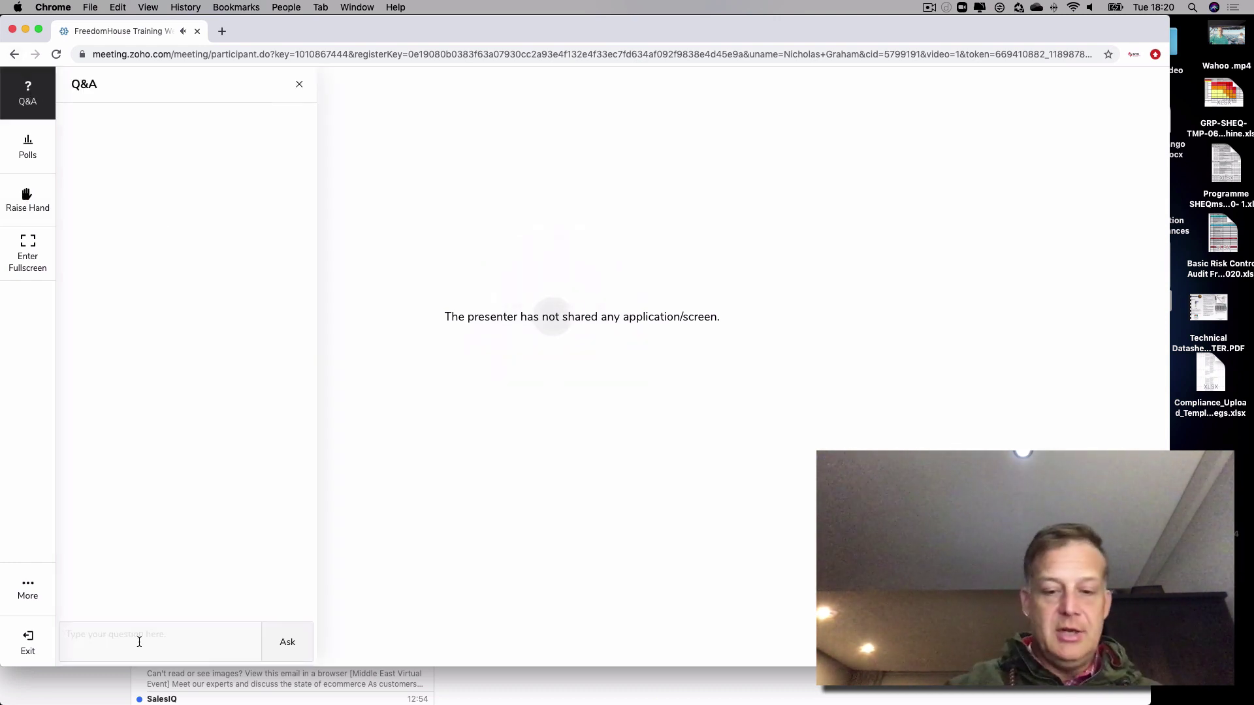
type("Hi whata s")
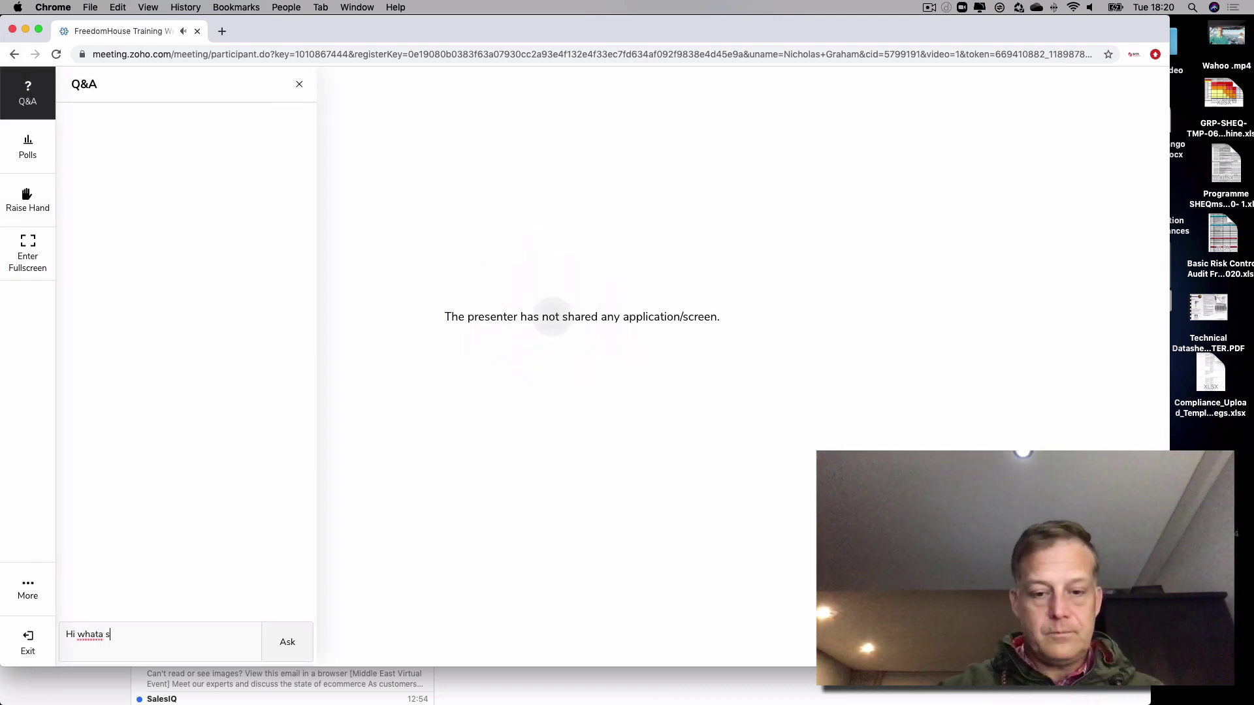
key("BackSpace")
key("BackSpace")
key("BackSpace")
type("s the time")
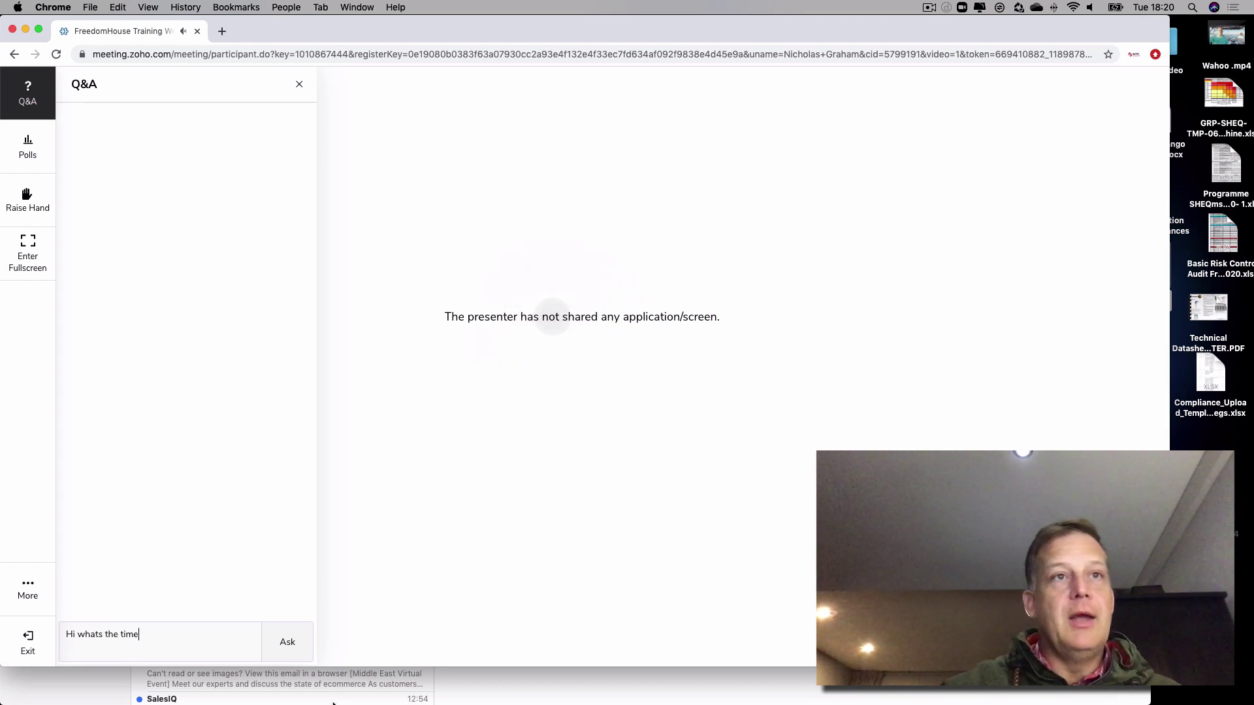
left_click(277, 645)
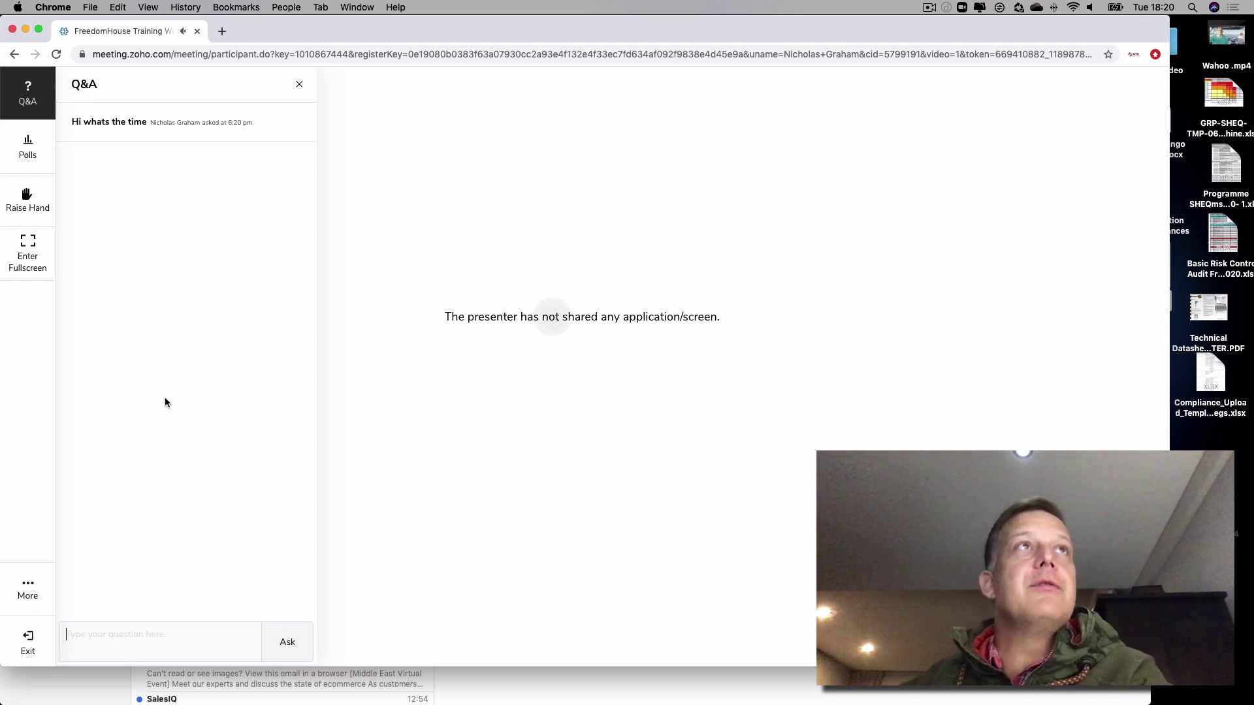
Step: Restore the host window, view 'Hi whats the time' in its Q&A list, and minimise it again
mouse_move(1189, 693)
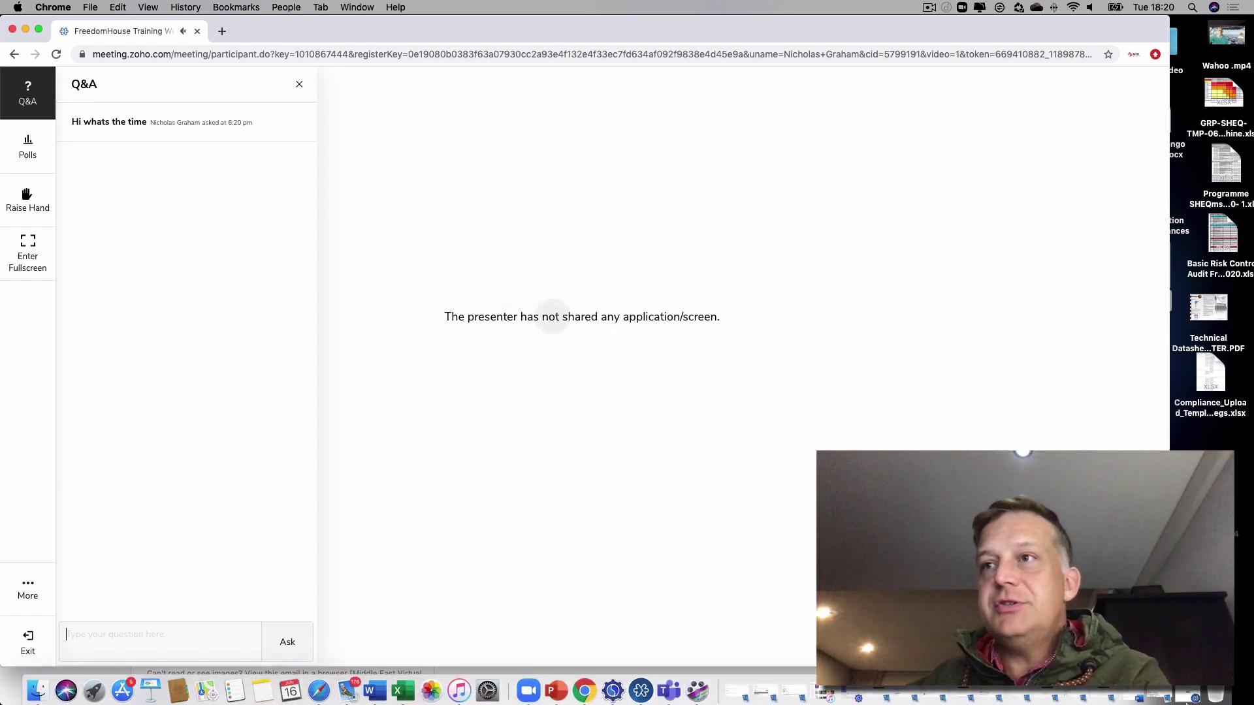
left_click(1185, 689)
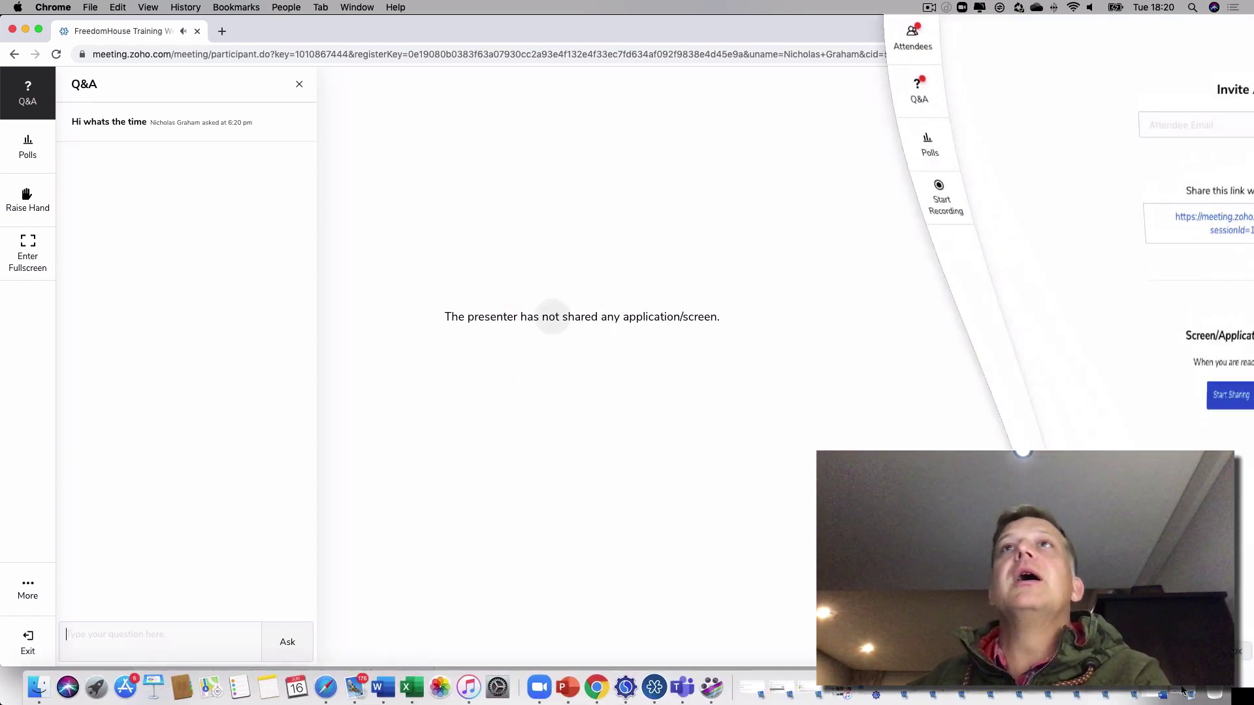
left_click_drag(1150, 19, 806, 16)
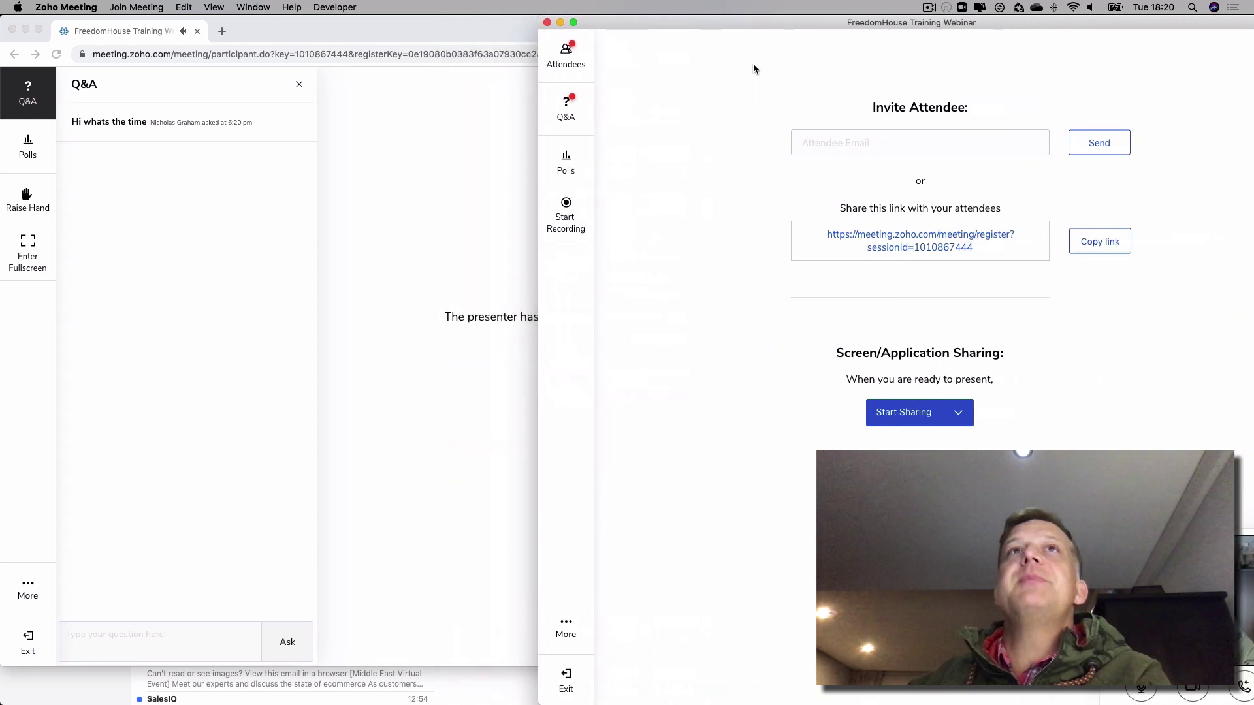
left_click(565, 108)
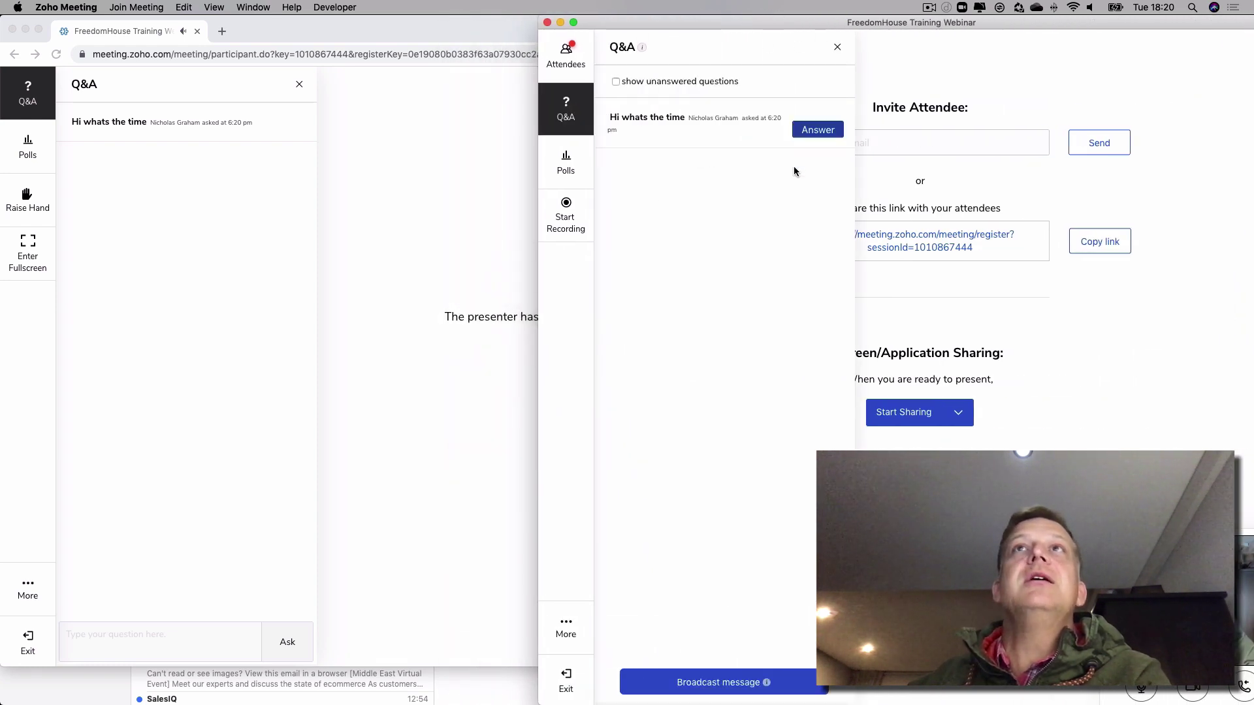
left_click(560, 23)
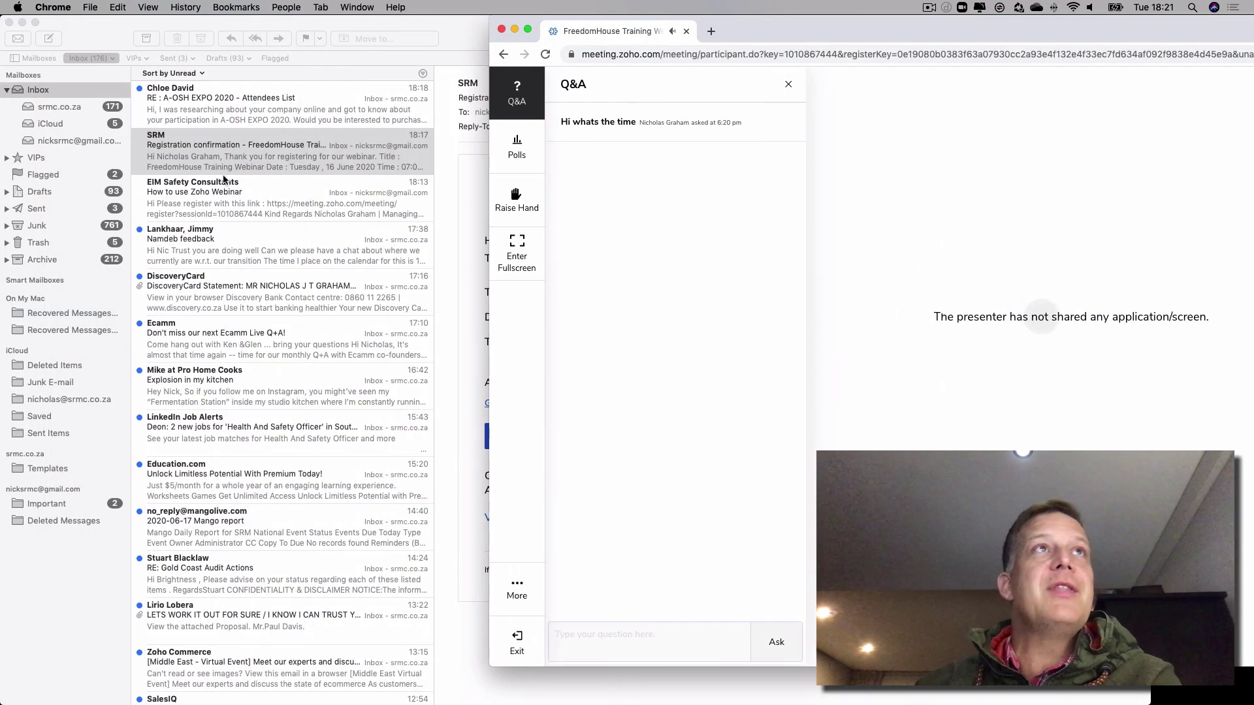
Step: Copy the Join Webinar link from the SRM registration confirmation email and return to Chrome
left_click(191, 195)
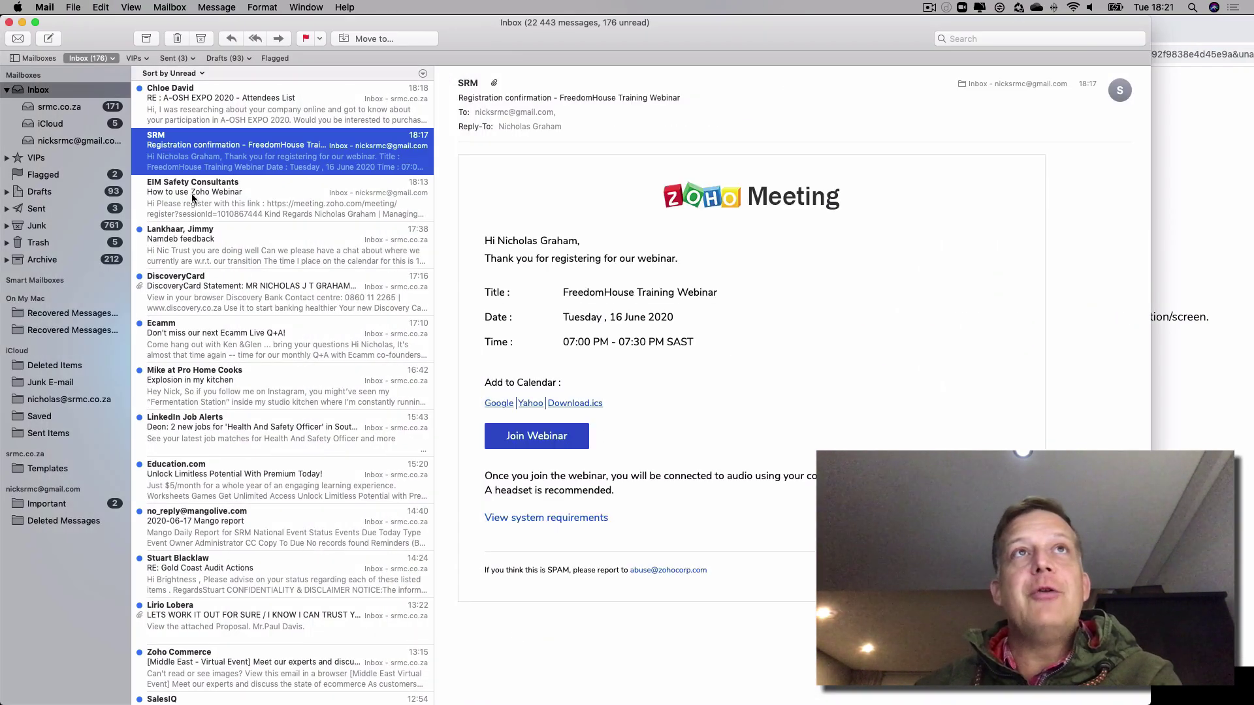
left_click(190, 193)
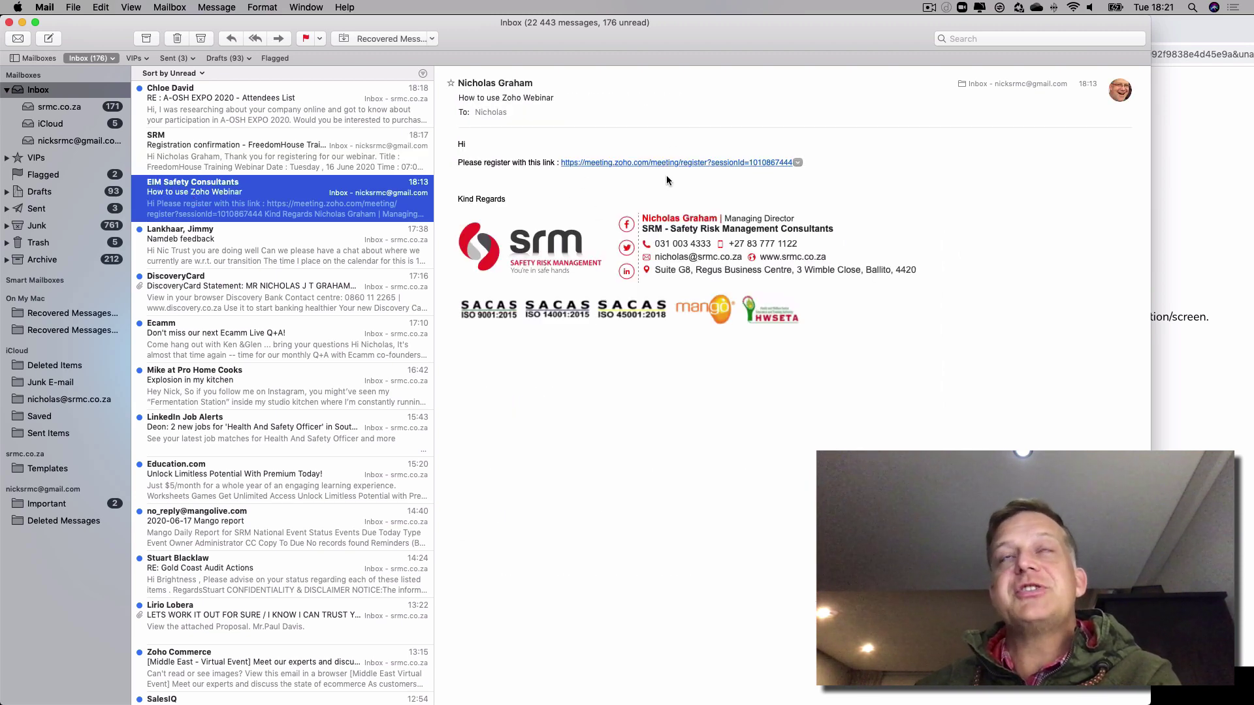
left_click(238, 154)
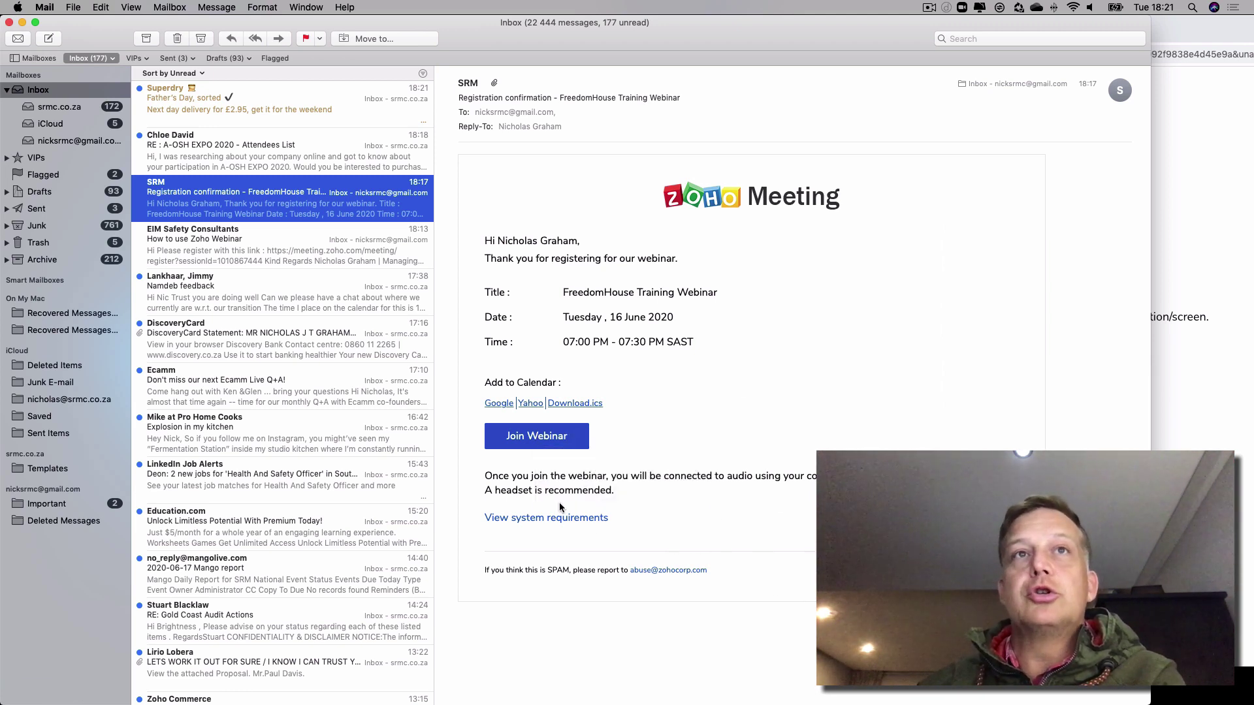
right_click(539, 440)
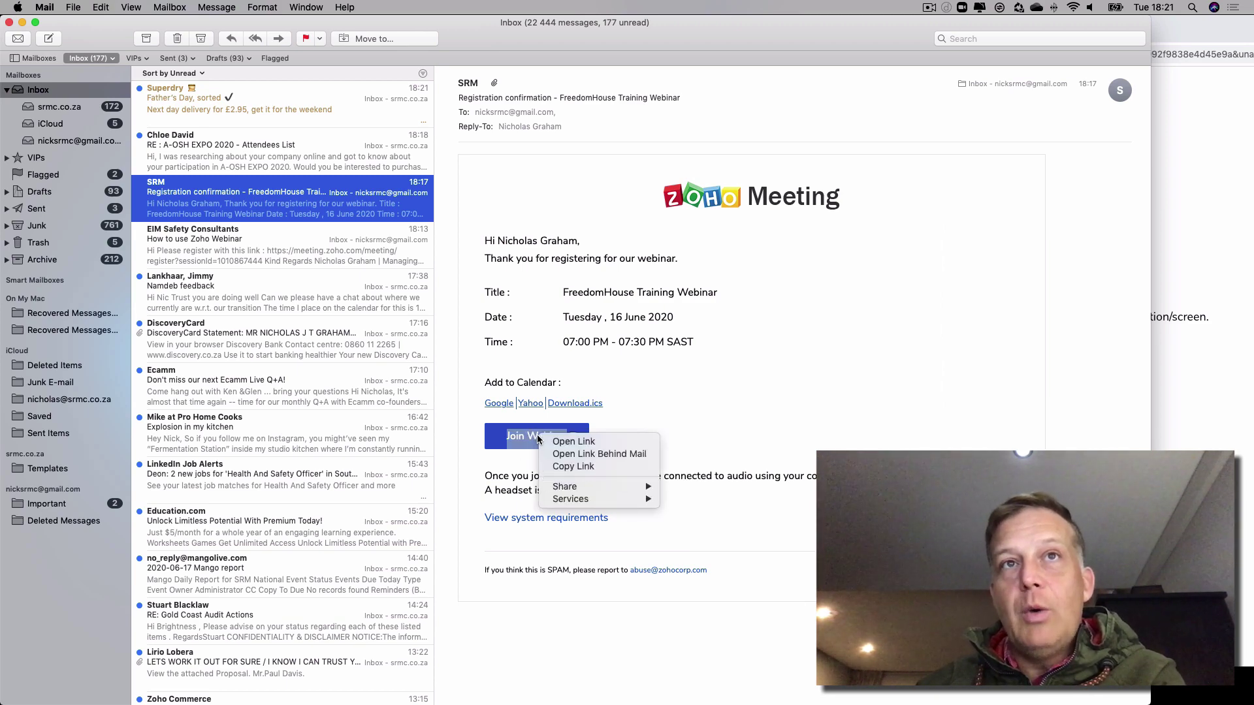
left_click(581, 467)
mouse_move(692, 689)
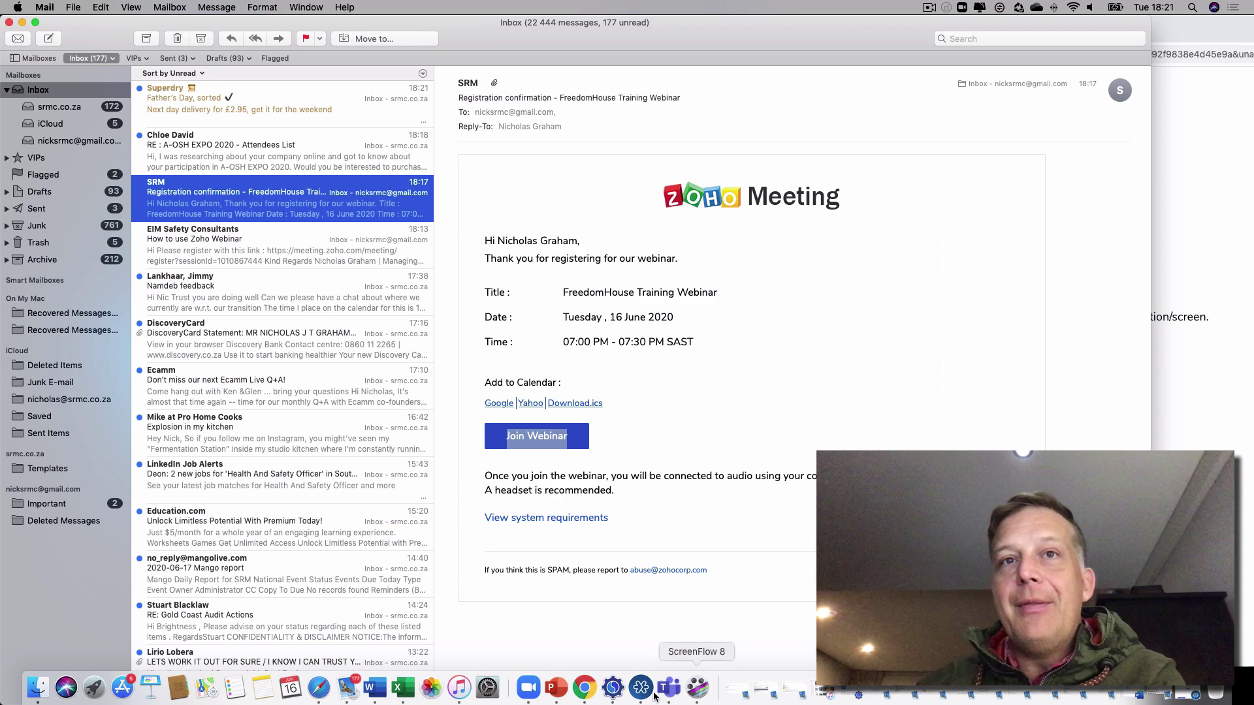
left_click(584, 689)
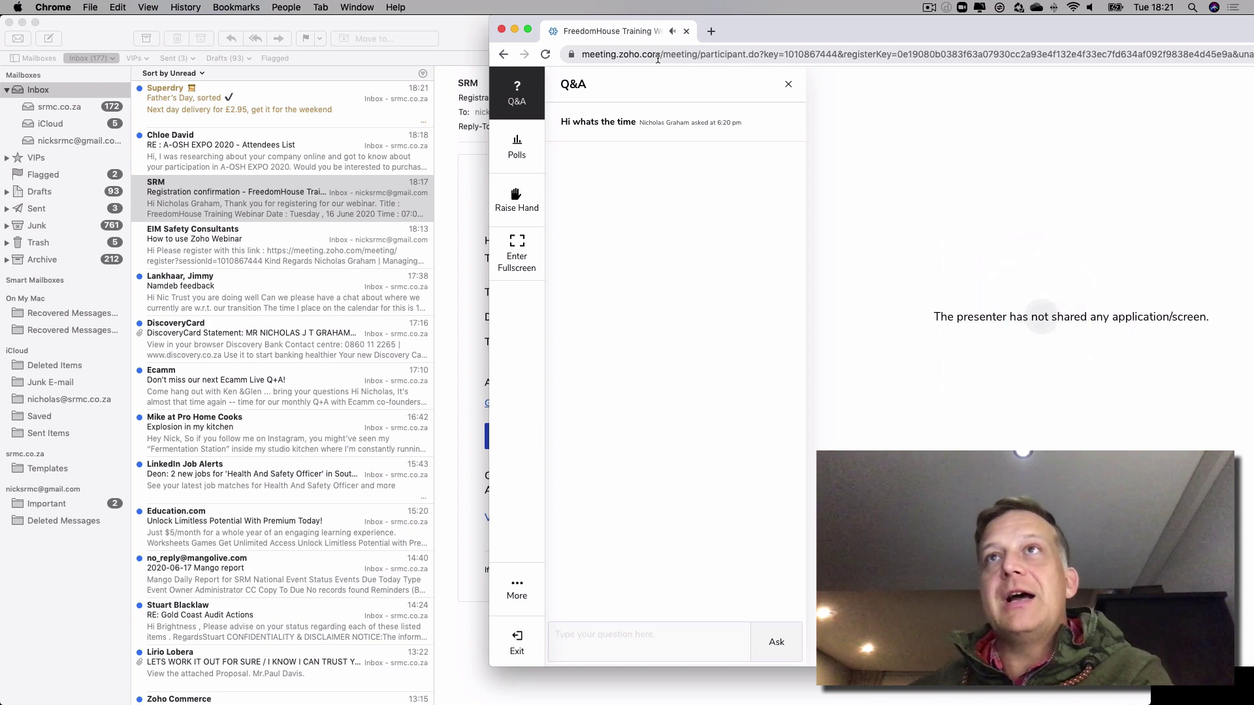
Step: Move the Chrome webinar window left to show the Q&A panel, then stop the ScreenFlow recording
left_click_drag(955, 27, 425, 17)
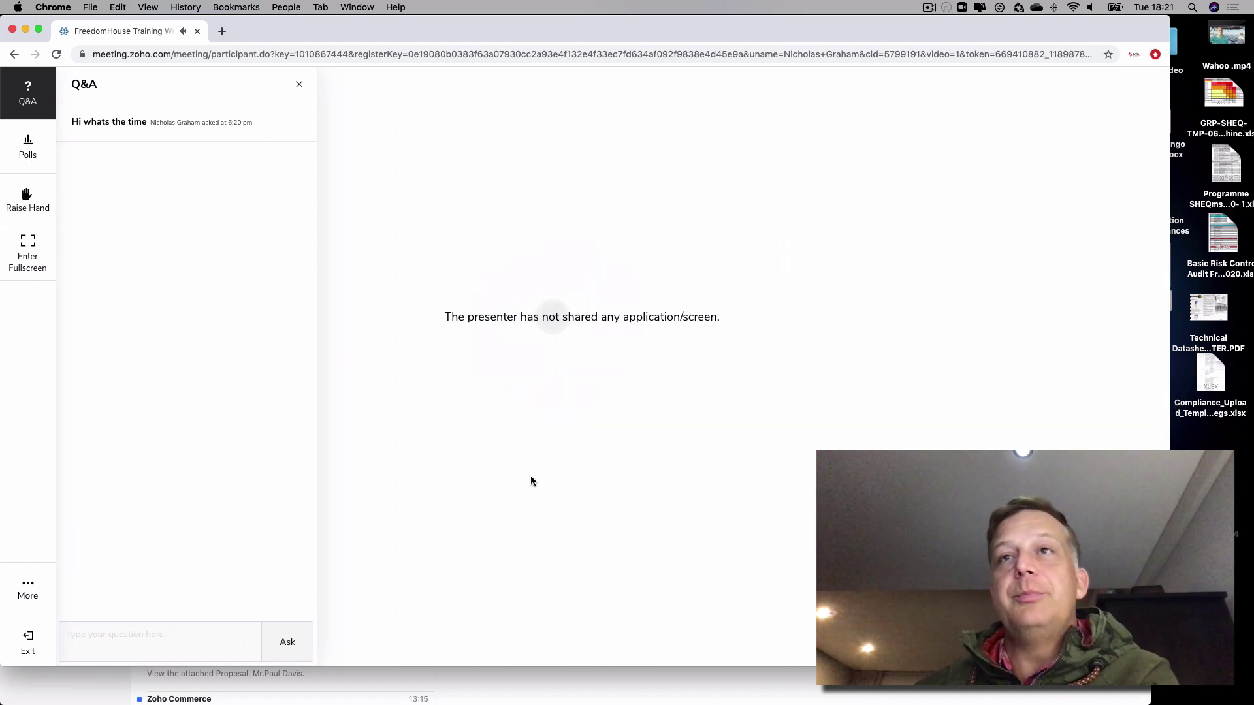
left_click(928, 10)
left_click(951, 38)
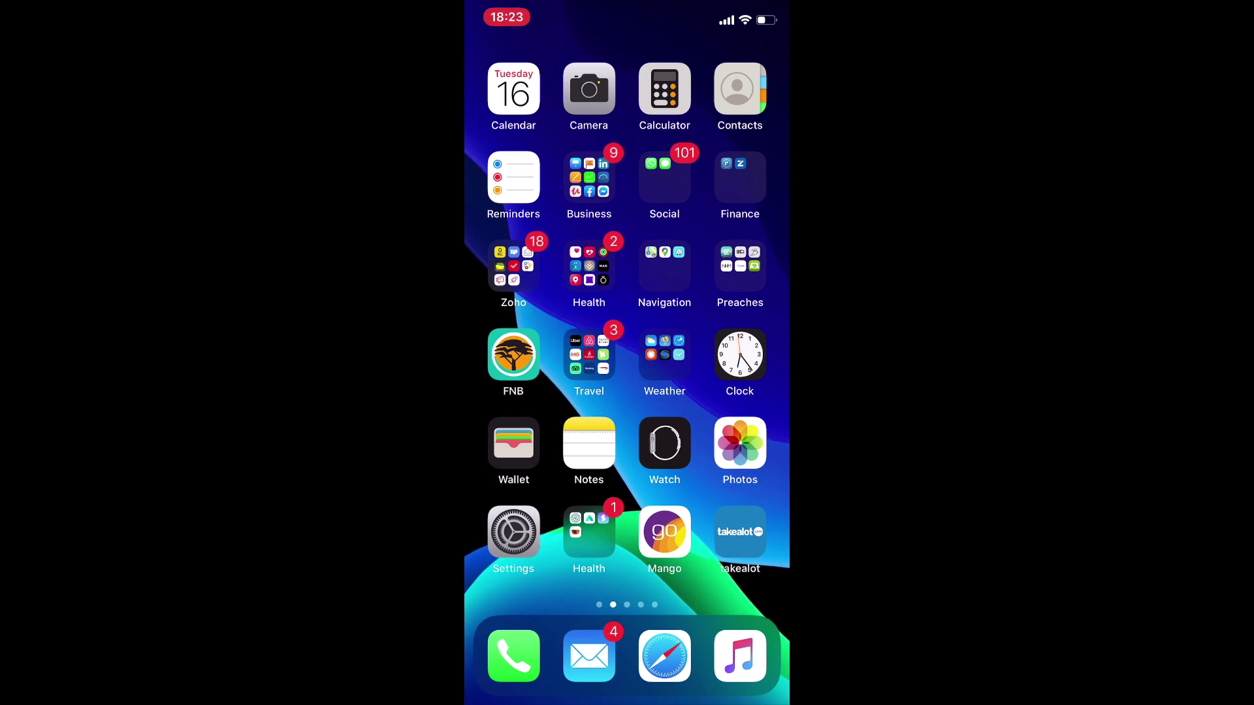
Step: On the iPhone, open the SRM registration email in Mail and follow its Join Webinar link
left_click(589, 655)
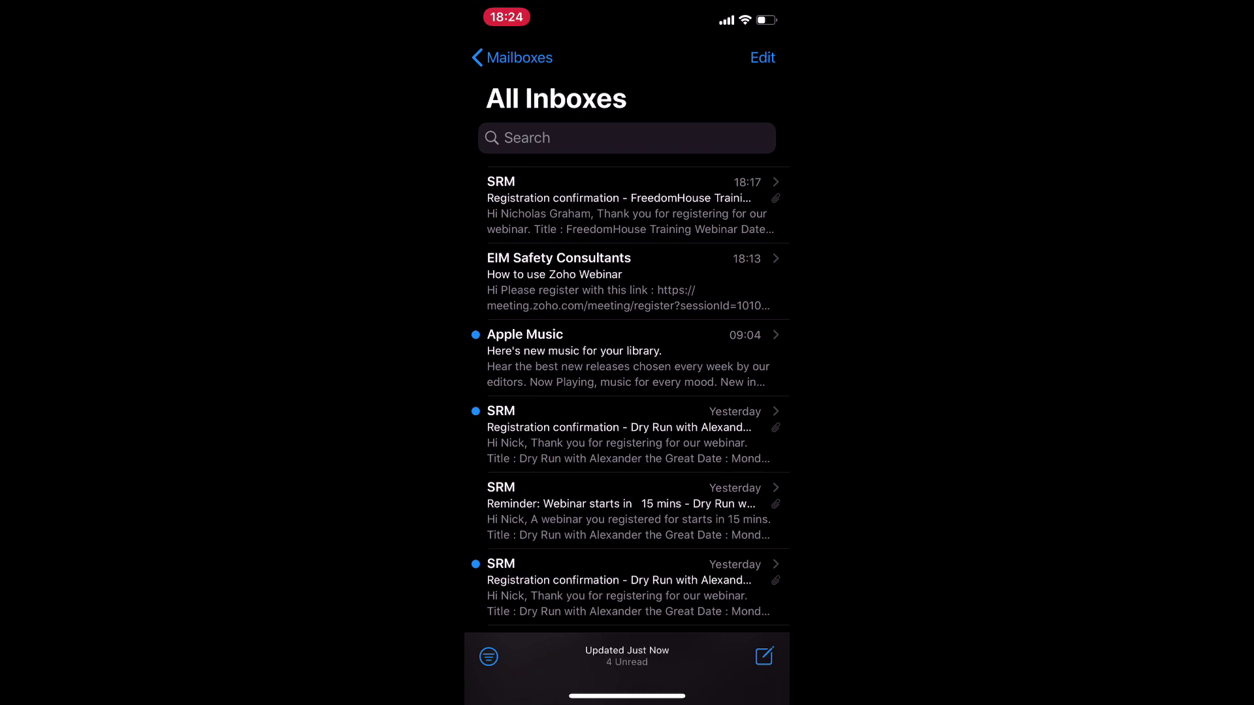
left_click(626, 206)
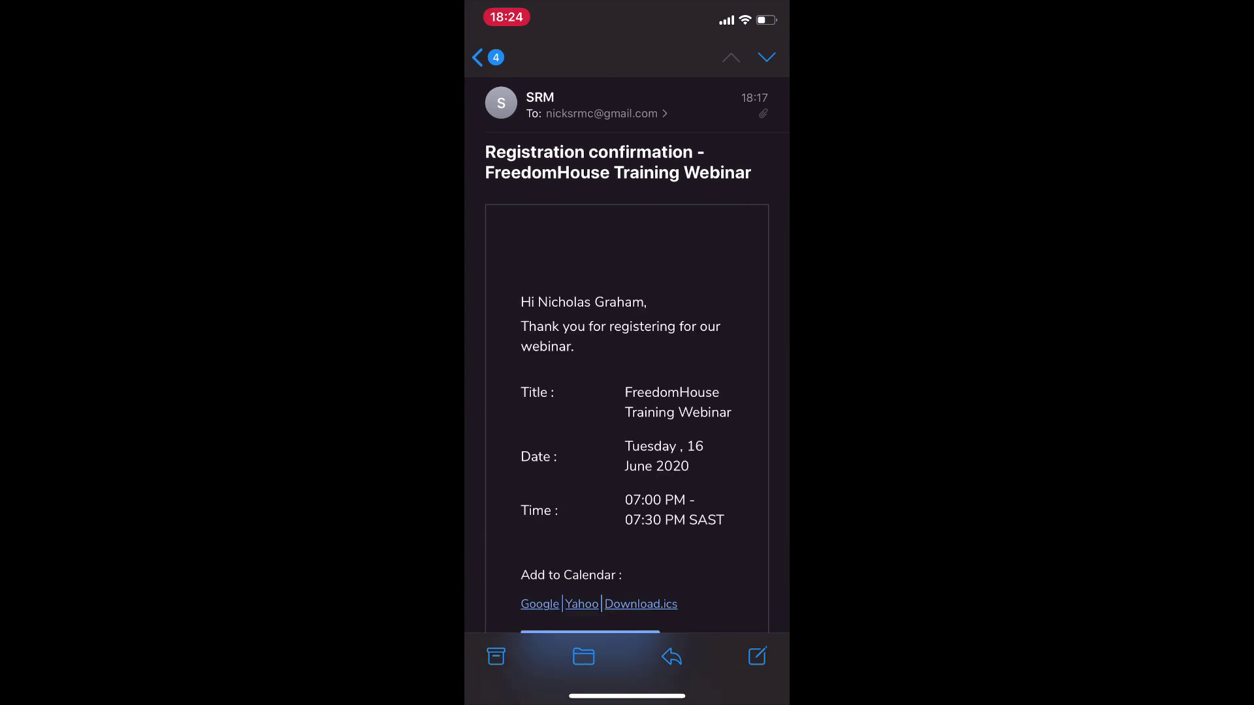
scroll(627, 353, "down", 3)
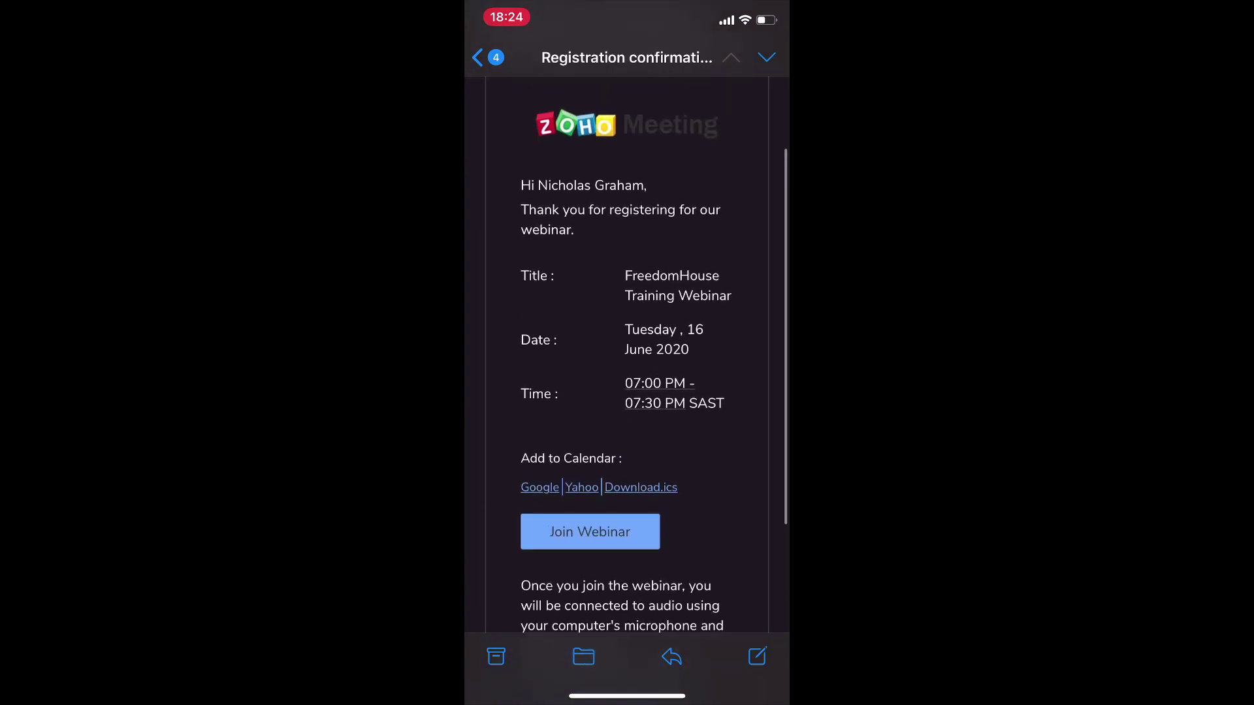
left_click(589, 531)
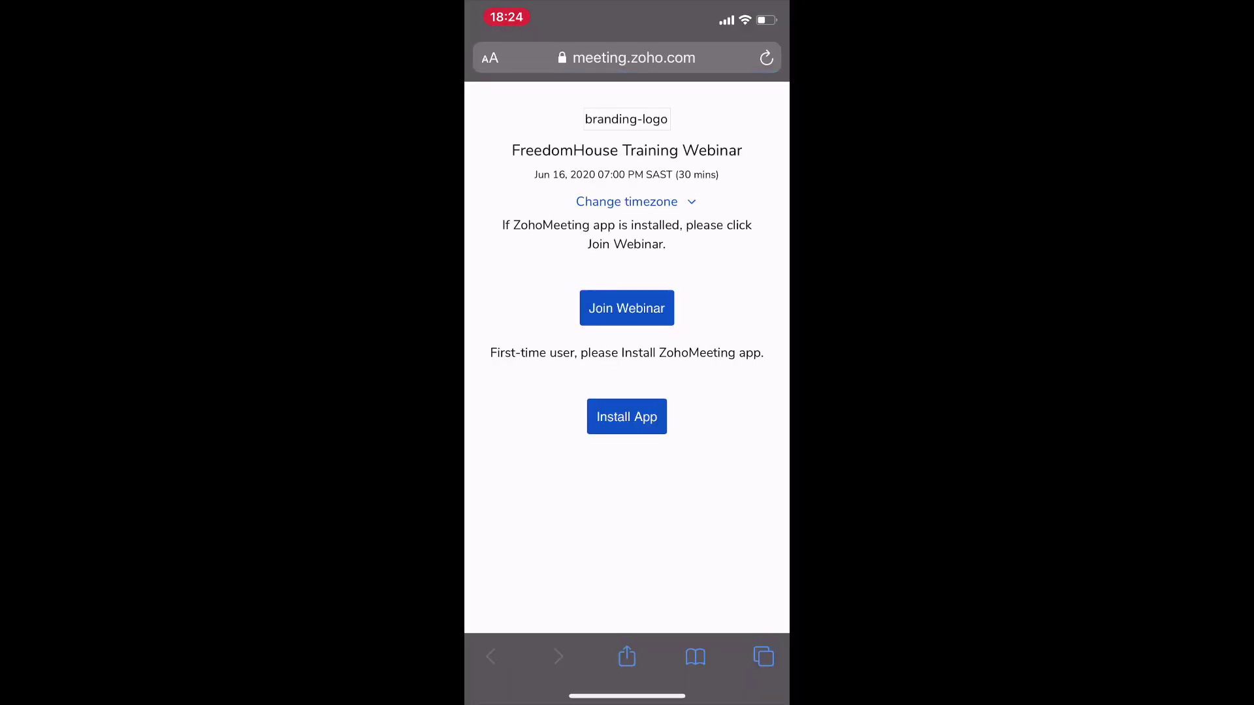
Step: Try Join Webinar, dismiss the invalid address alert, and follow Install App to the App Store
left_click(627, 307)
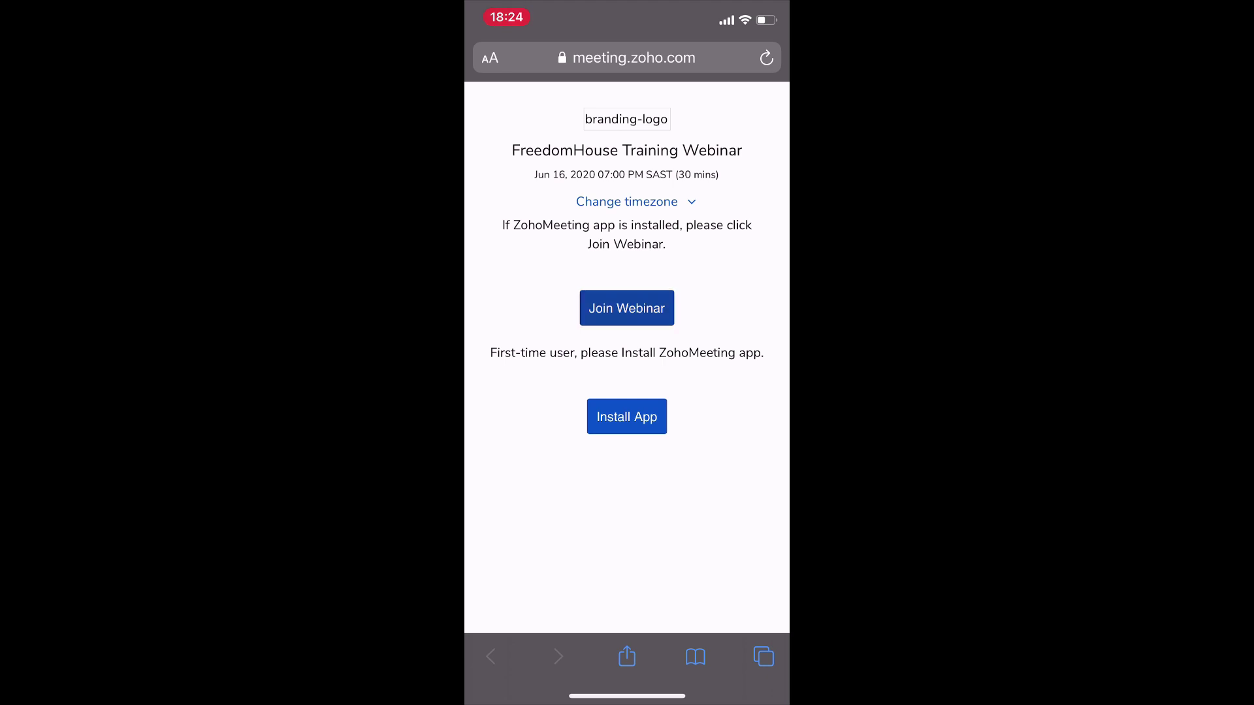
left_click(743, 382)
double_click(613, 417)
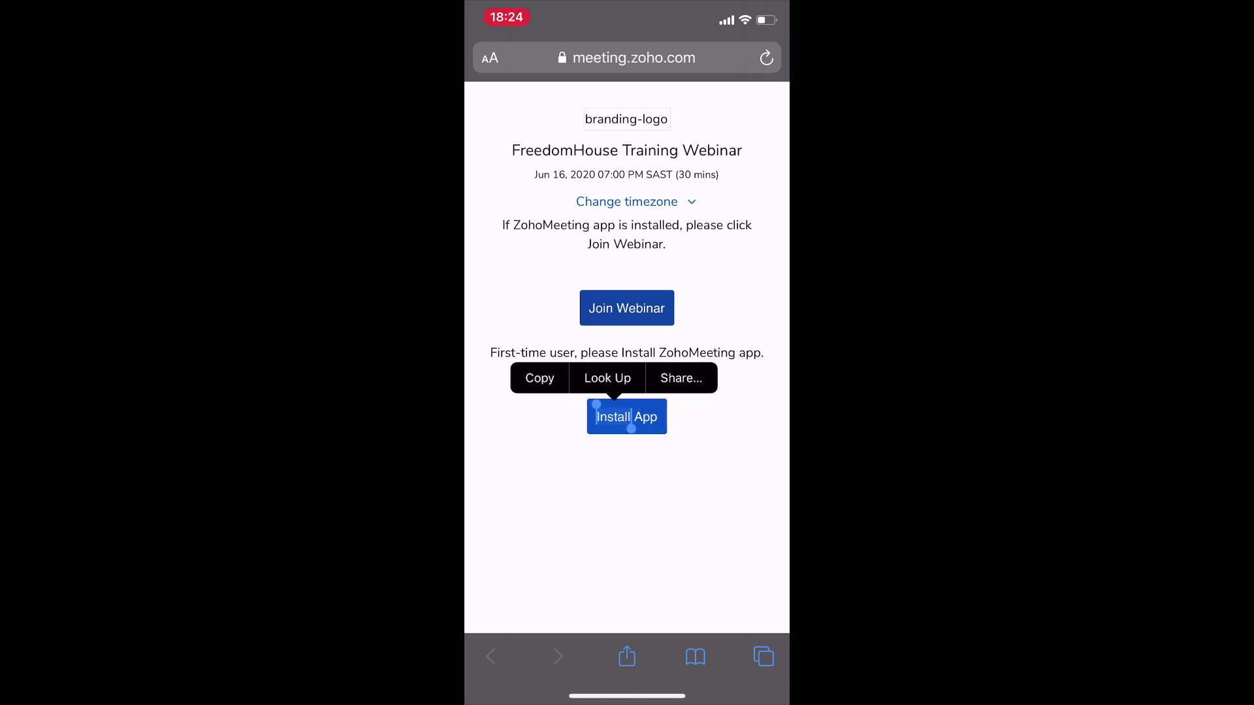
left_click(627, 416)
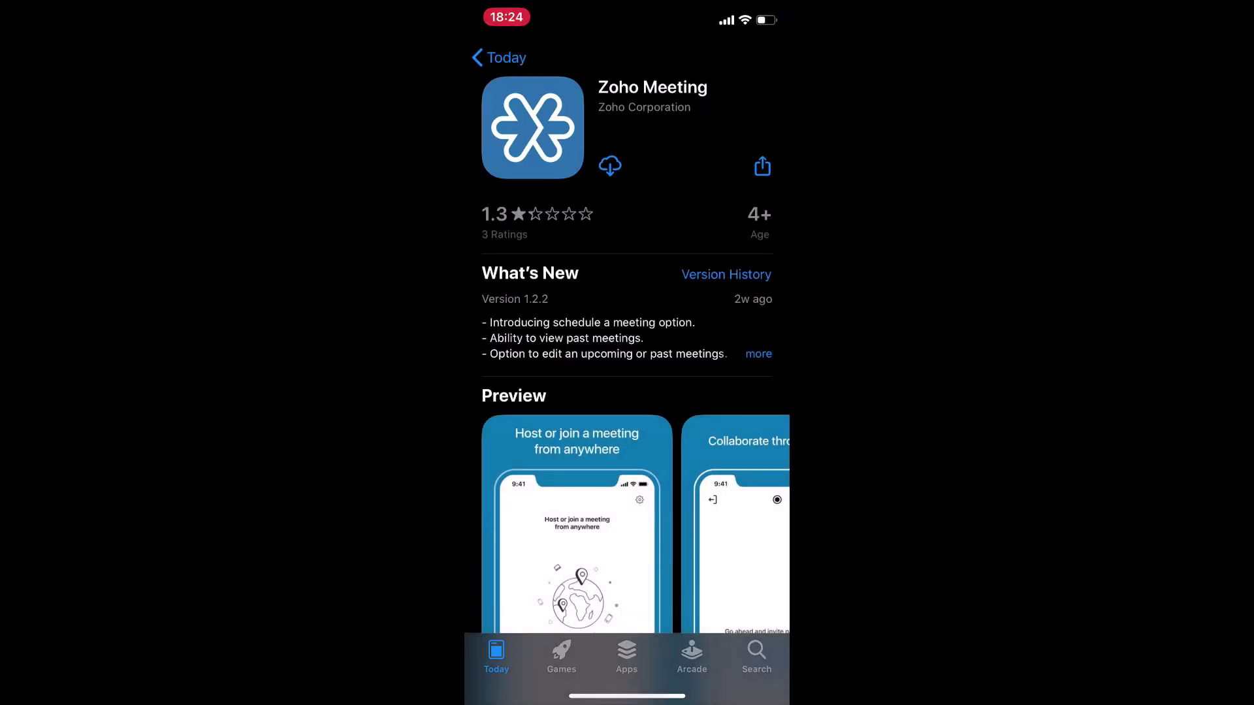
Step: Download the Zoho Meeting app and open it to its welcome screen
left_click(610, 166)
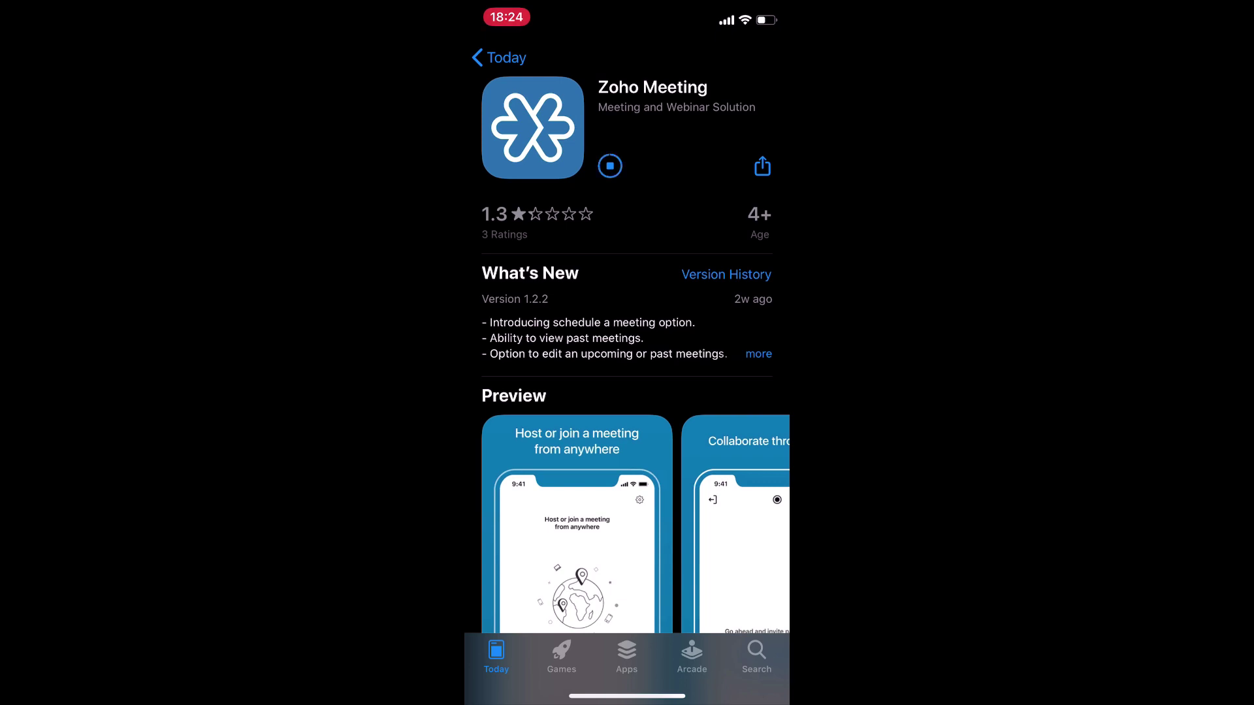
left_click(629, 165)
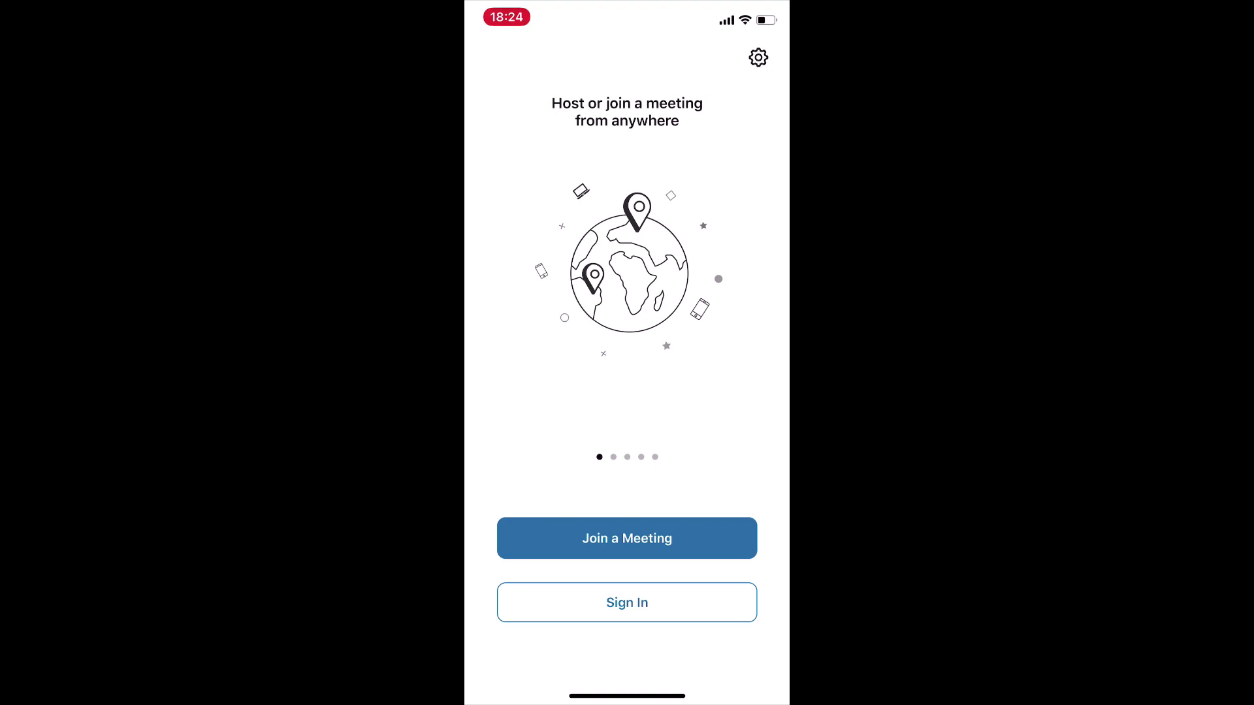
Step: Open the email's Join Webinar link in the Zoho Meeting app to join as an attendee
left_click_drag(626, 695, 627, 457)
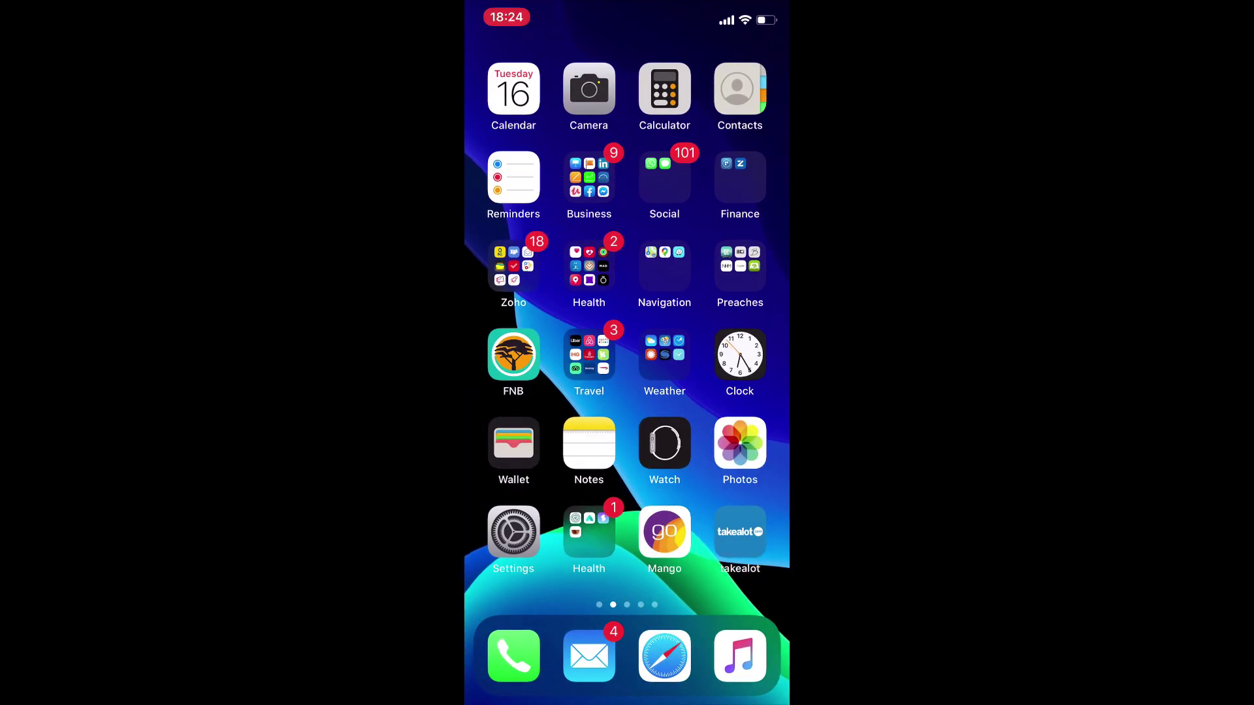
left_click(589, 655)
left_click(590, 531)
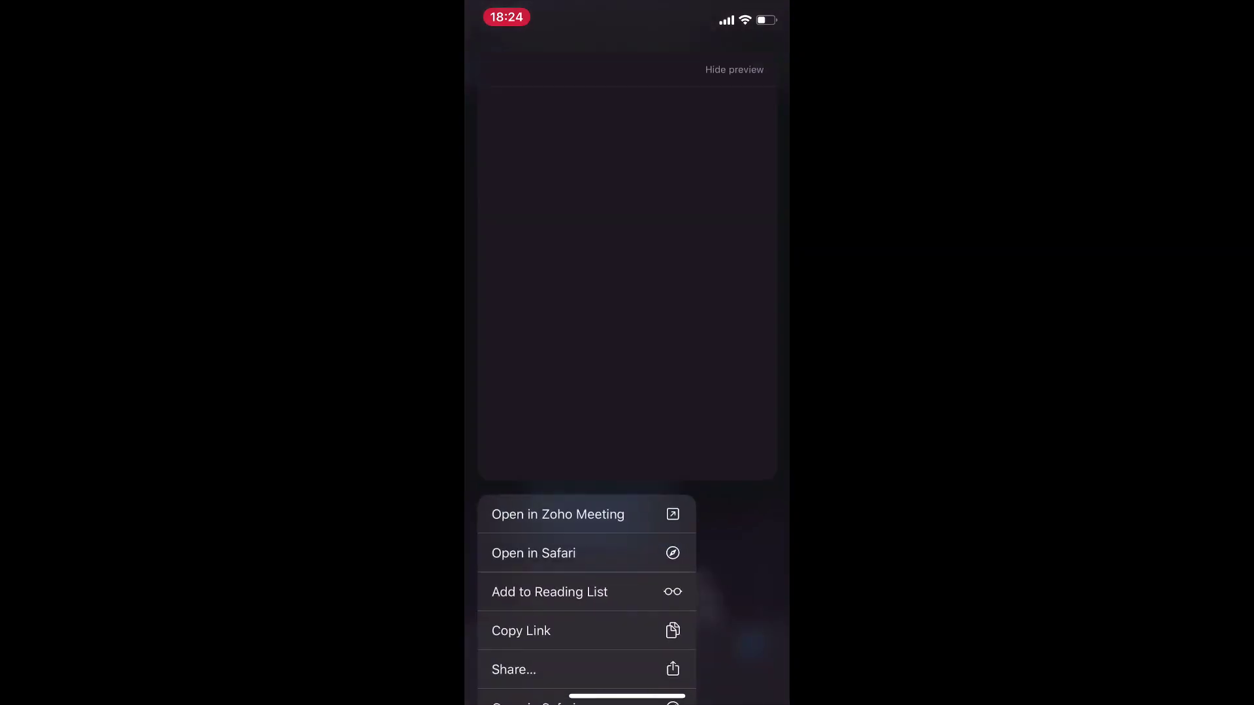
left_click(558, 515)
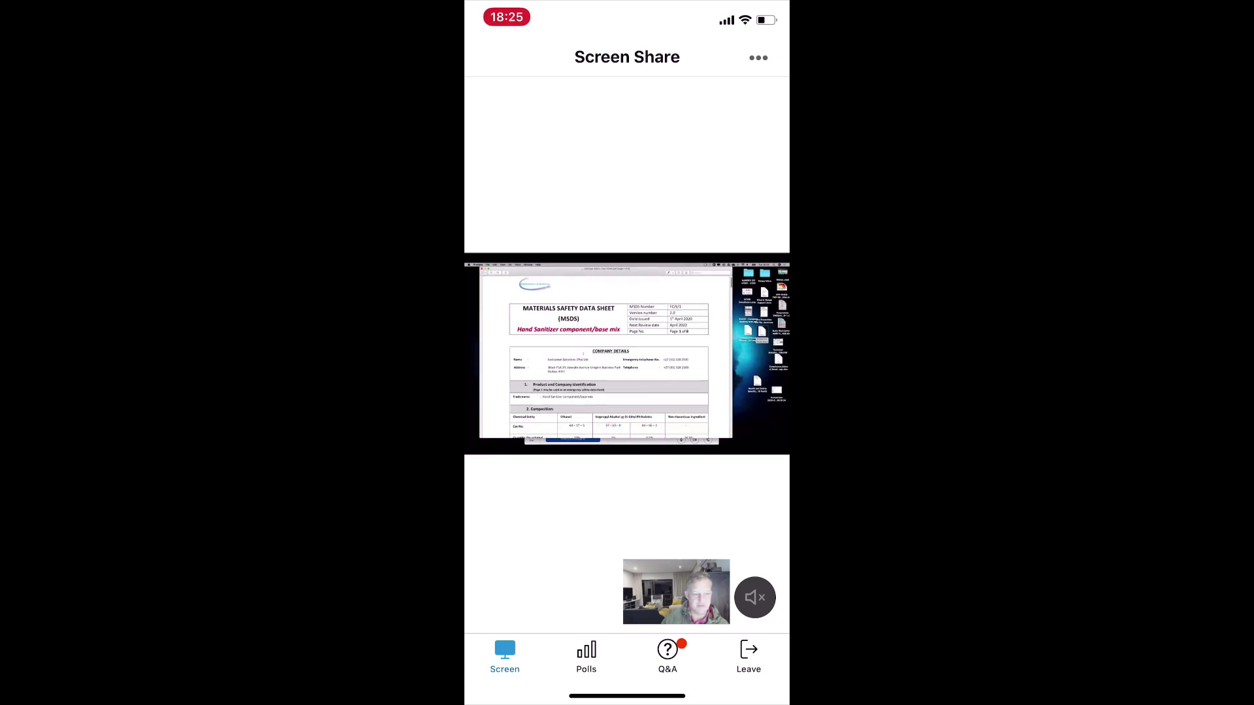
Step: Post the Q&A question 'Question' to the host, fixing an initial typo first
left_click(667, 653)
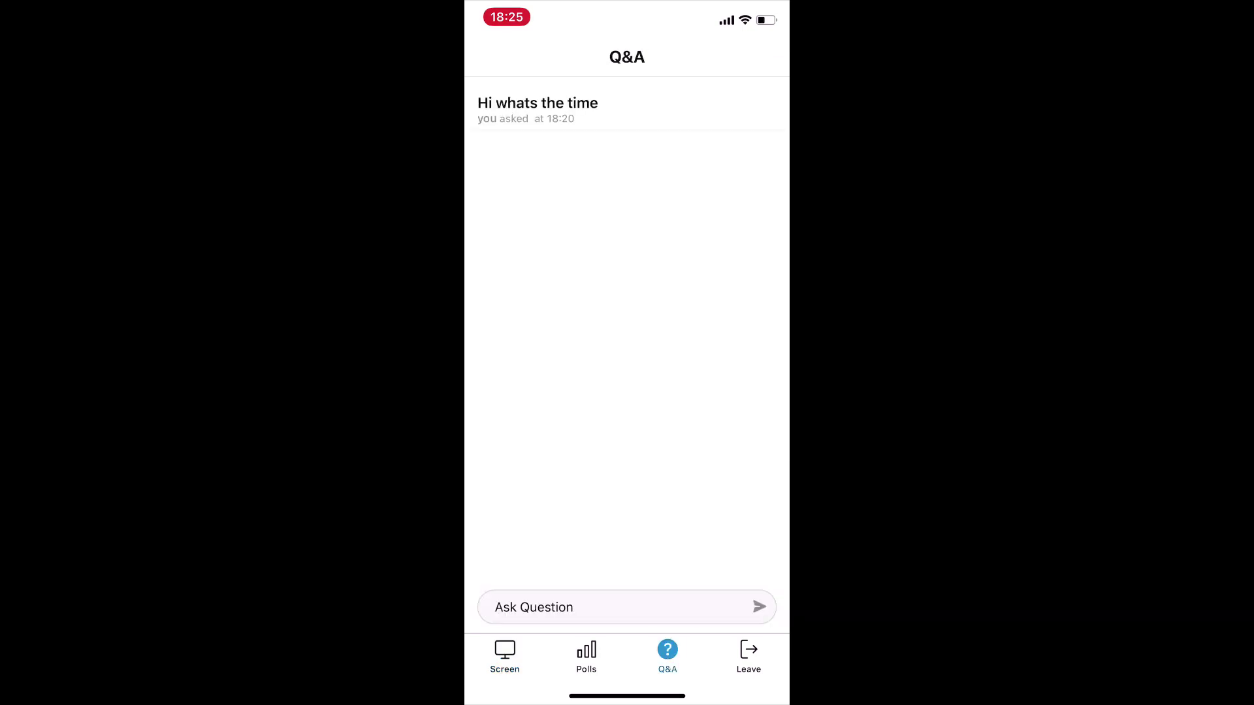
left_click(588, 606)
type("W")
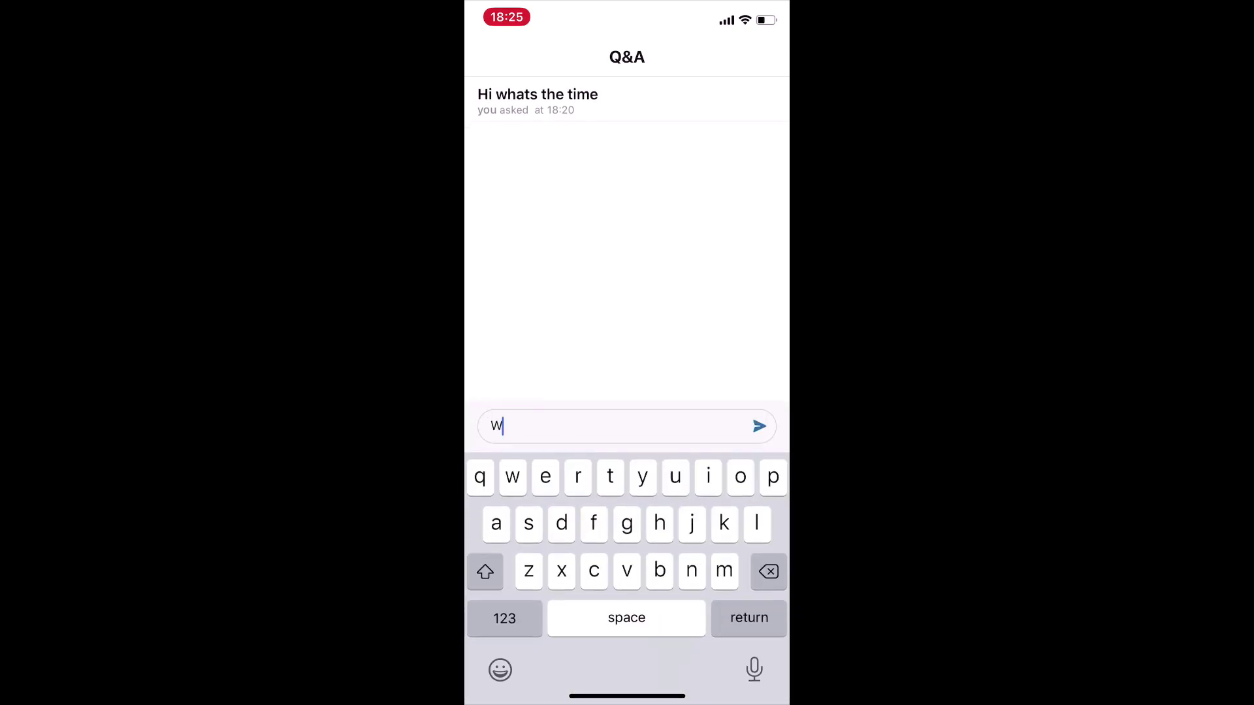
type("uwston")
key("BackSpace")
key("BackSpace")
key("BackSpace")
key("BackSpace")
key("BackSpace")
key("BackSpace")
key("BackSpace")
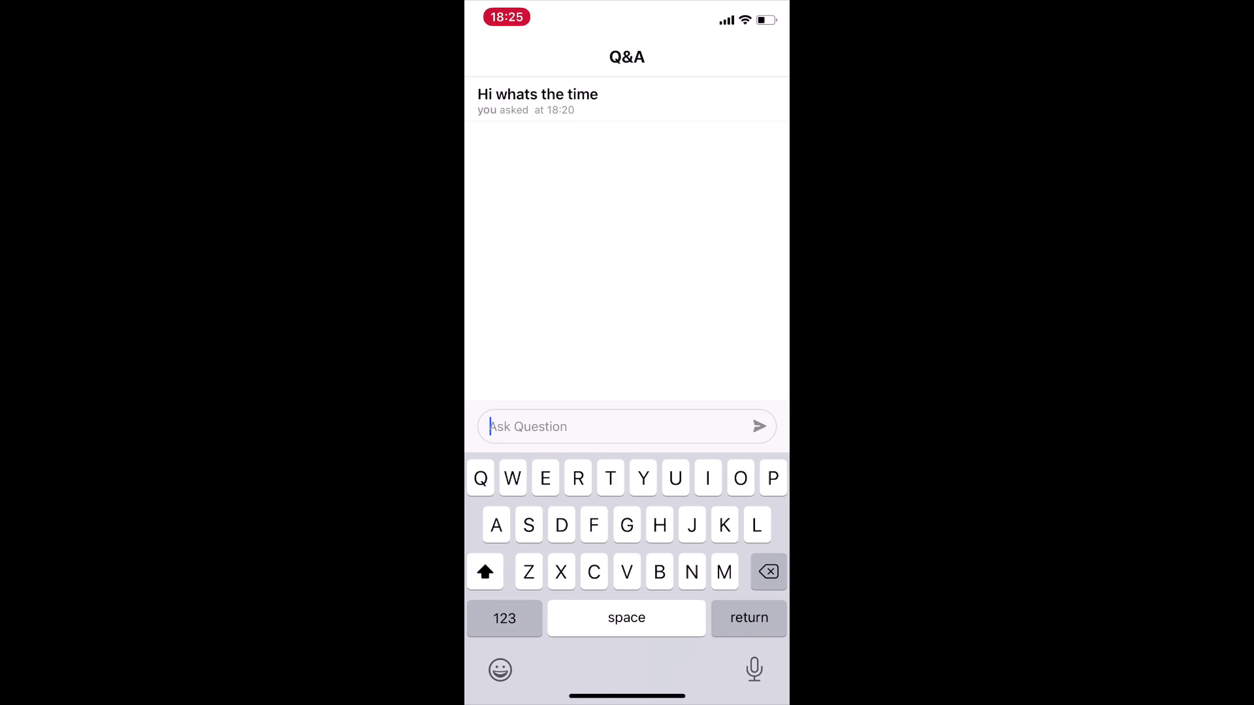
type("Question")
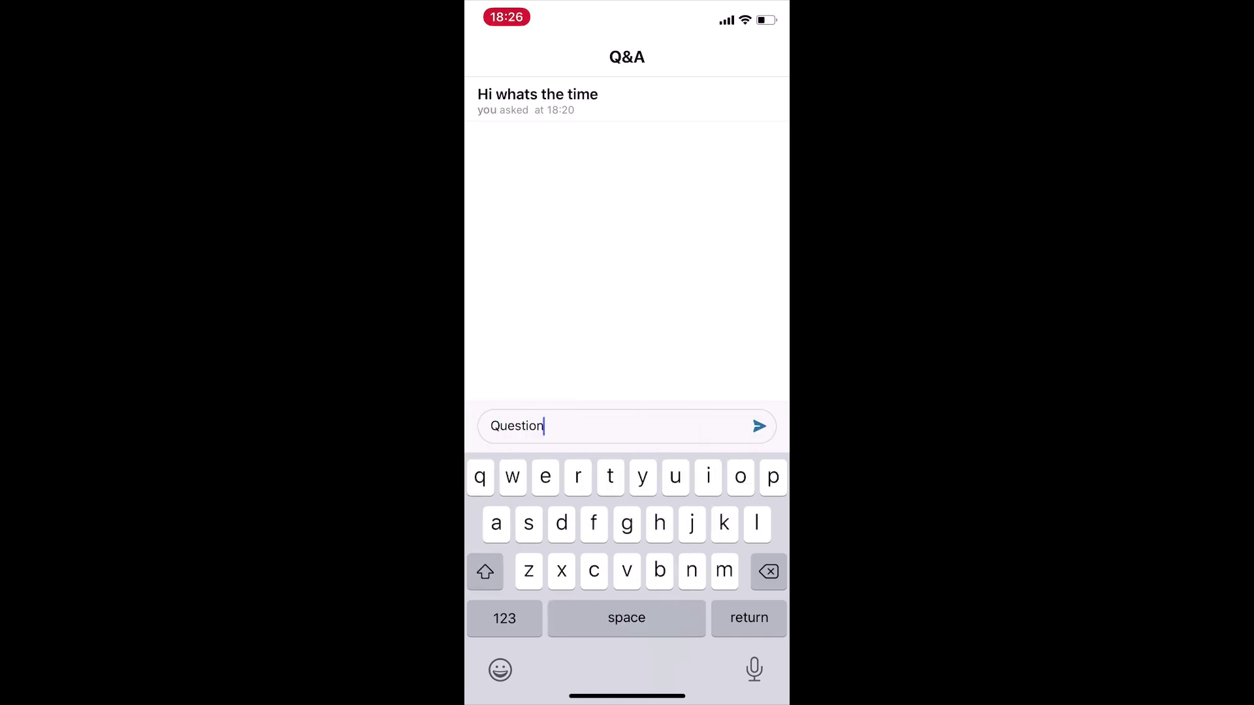
left_click(758, 426)
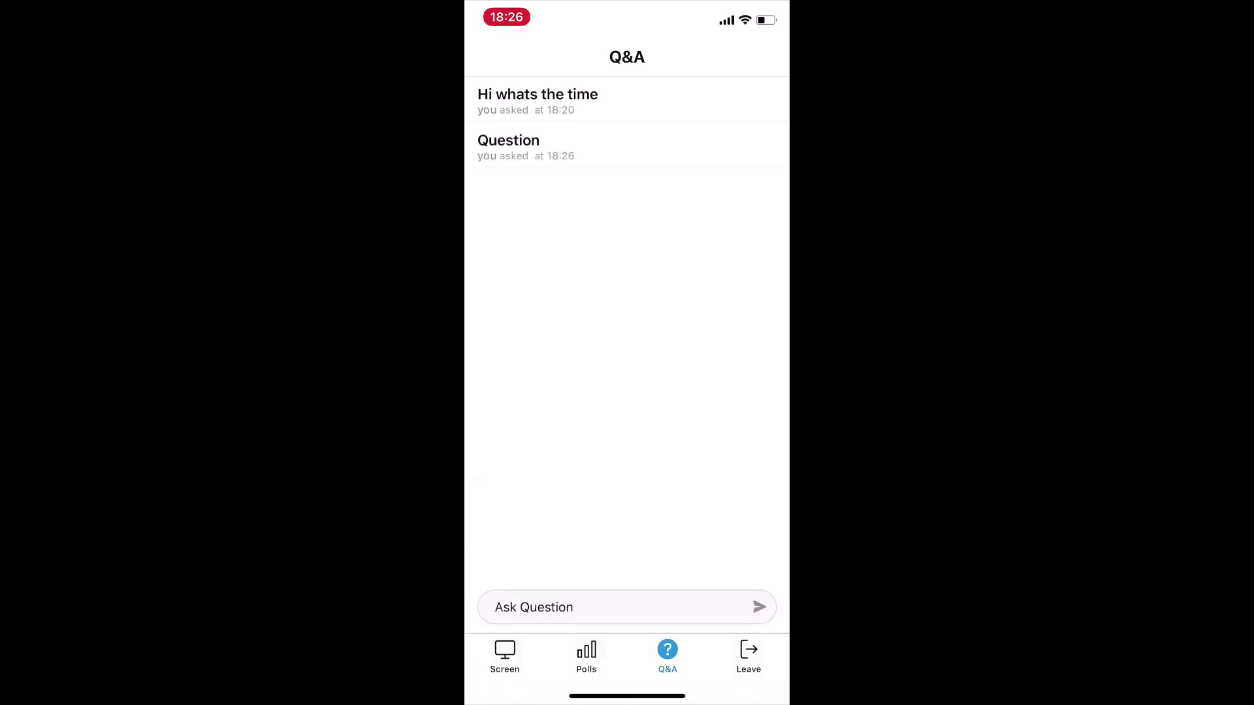
left_click(504, 654)
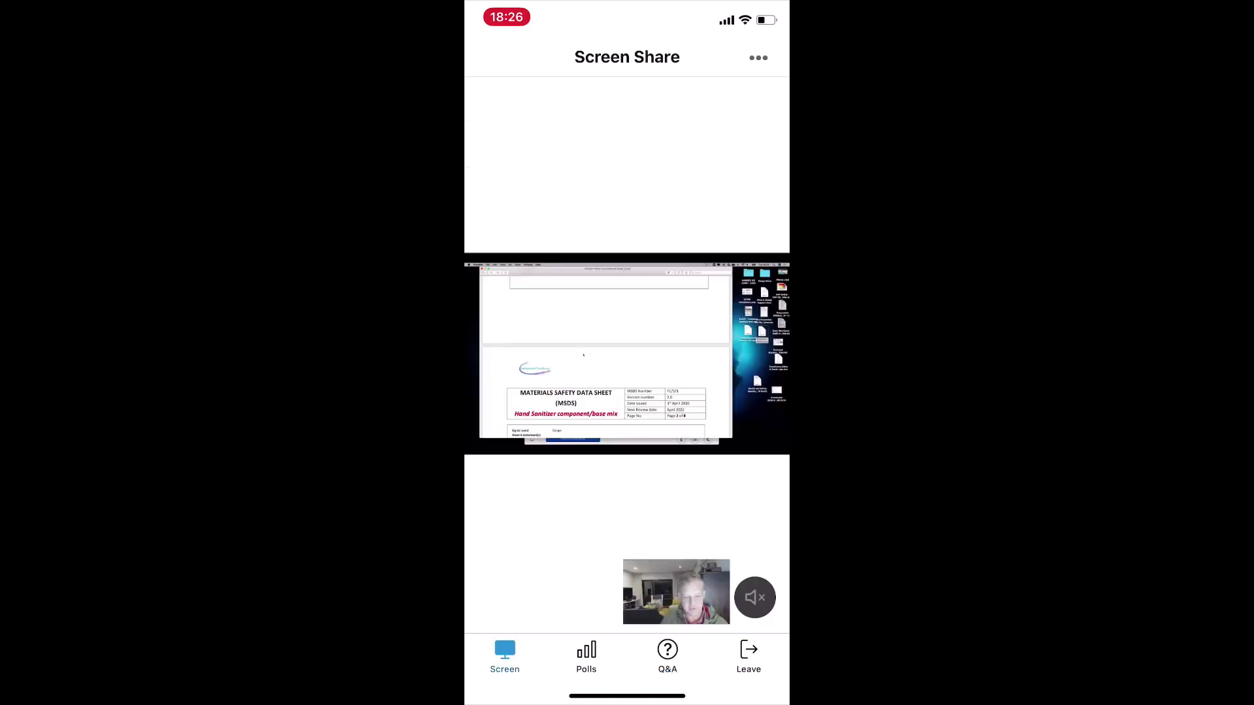